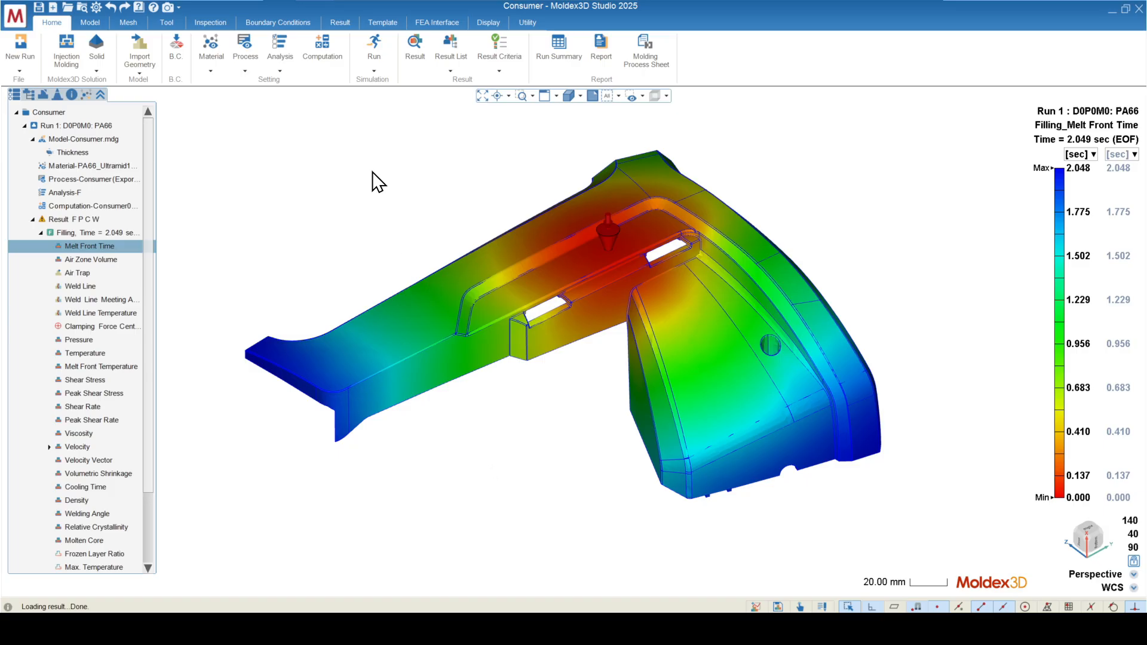
Step: Set the Melt Front Time animation to 94% and examine the unfilled region at the end of the arm
left_click(340, 22)
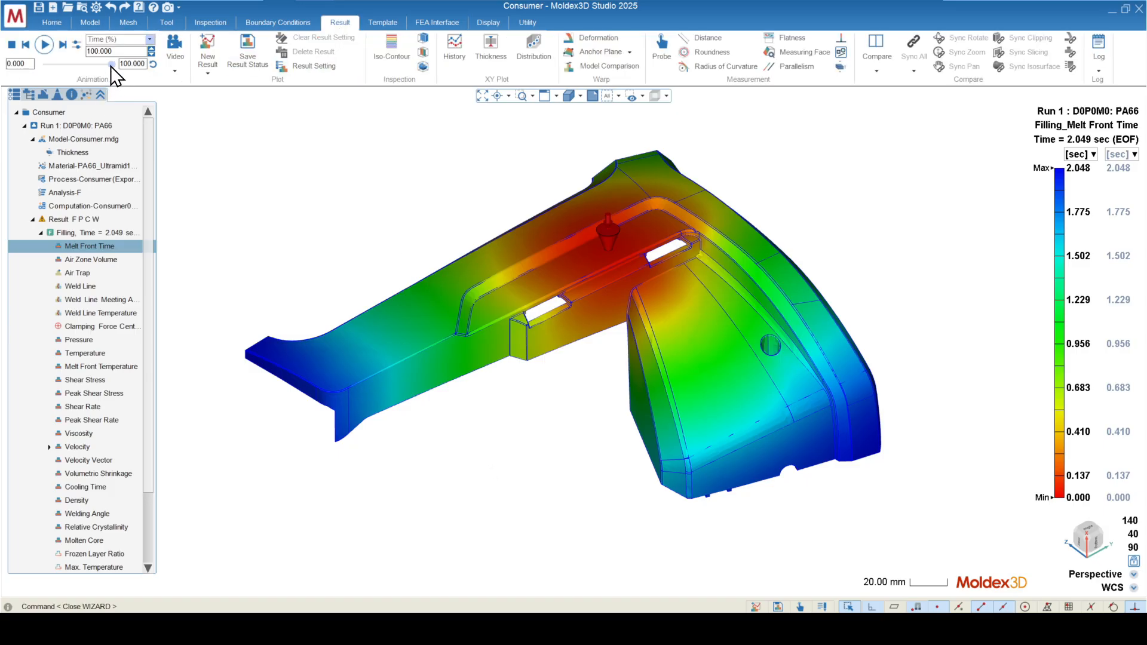
mouse_move(109, 63)
left_mouse_down()
mouse_move(99, 62)
mouse_move(108, 67)
left_mouse_up()
scroll(332, 456, "up", 3)
scroll(310, 428, "up", 3)
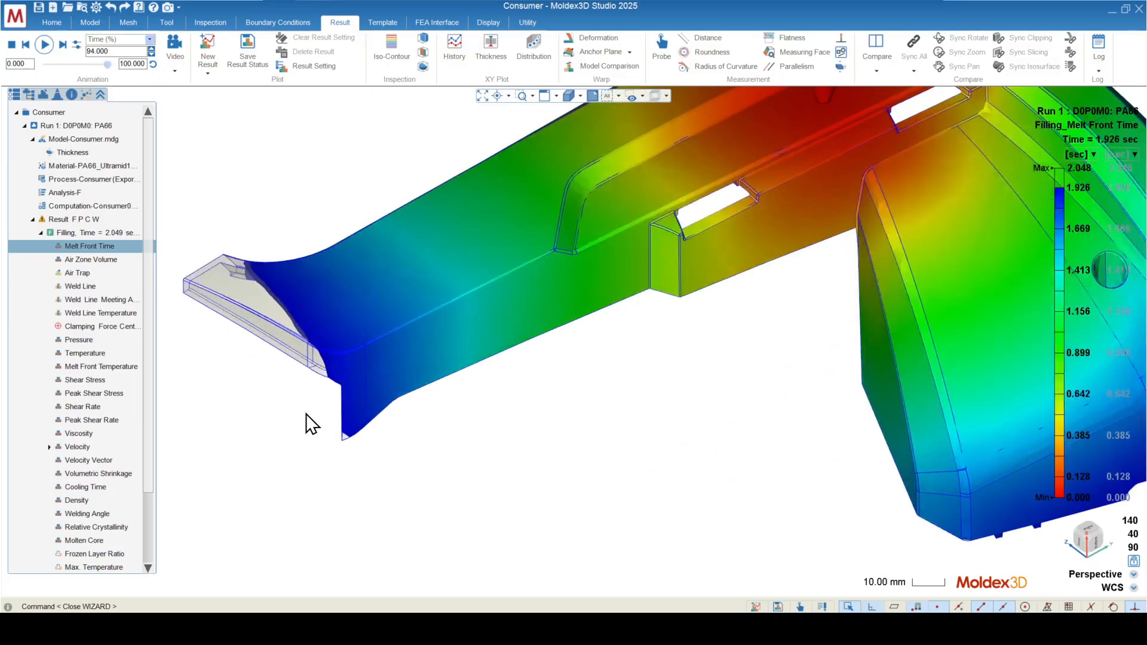
scroll(217, 232, "up", 2)
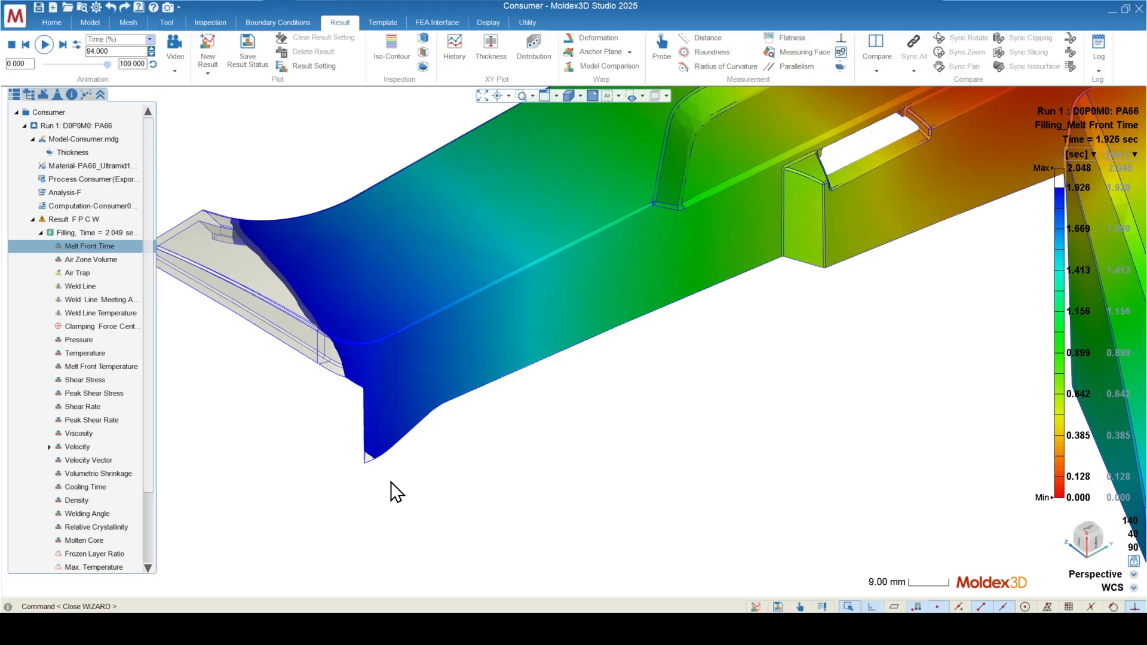
scroll(291, 378, "down", 1)
scroll(291, 378, "down", 5)
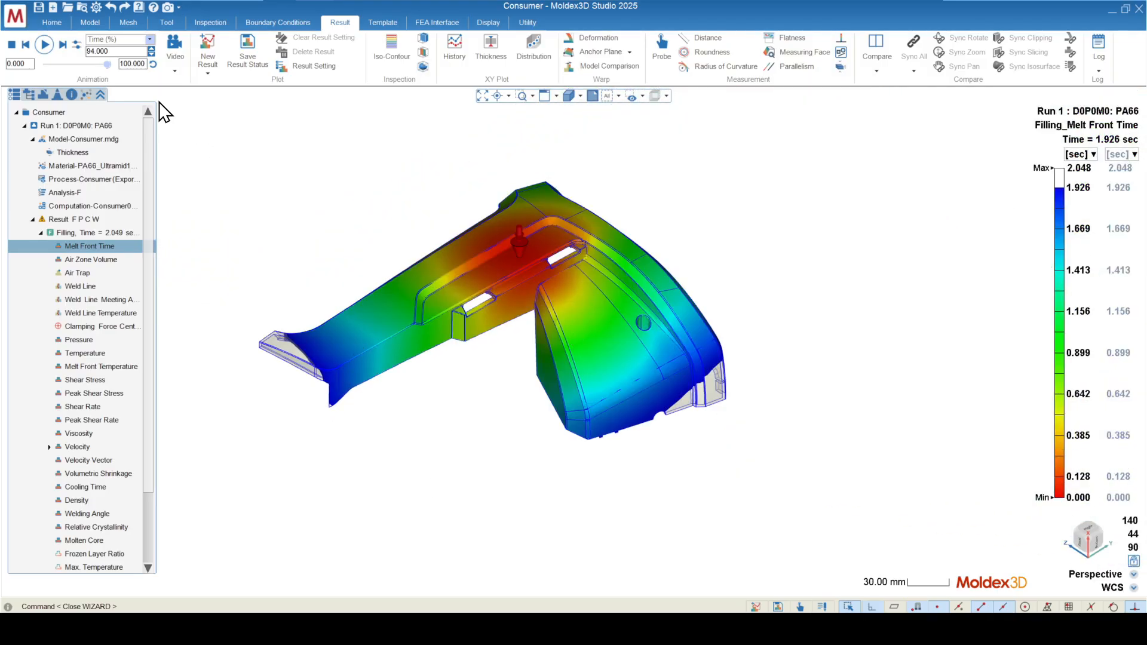
Step: Enable Single Color in the animation options for the melt front display
left_click(77, 44)
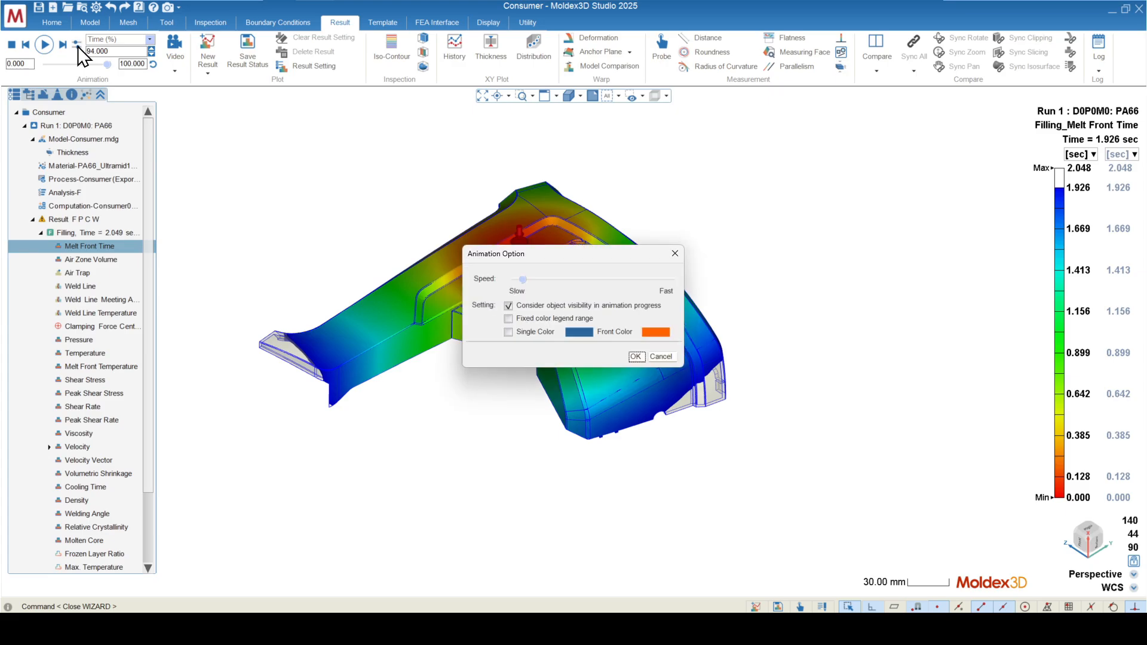
left_click(510, 331)
left_click(637, 359)
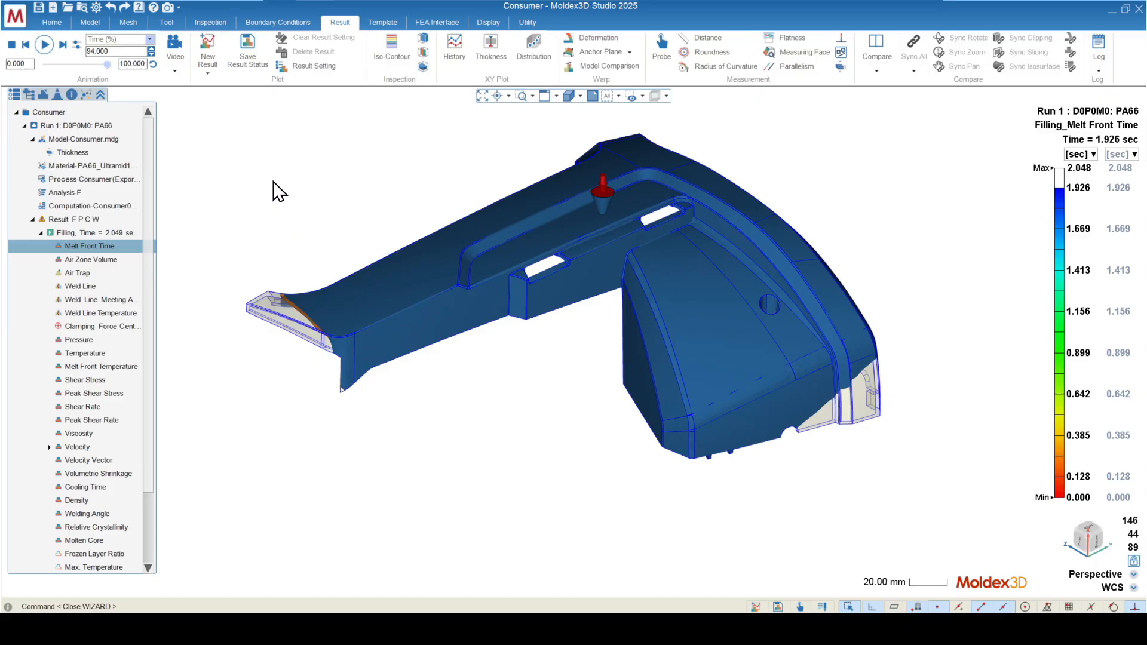
Step: Inspect the single-color melt front at the arm's tip, and set the filling animation to 99%
middle_click_drag(275, 182, 382, 298)
scroll(477, 325, "up", 8)
mouse_move(445, 317)
middle_mouse_down()
mouse_move(576, 284)
mouse_move(397, 384)
mouse_move(399, 310)
middle_mouse_up()
scroll(400, 310, "down", 10)
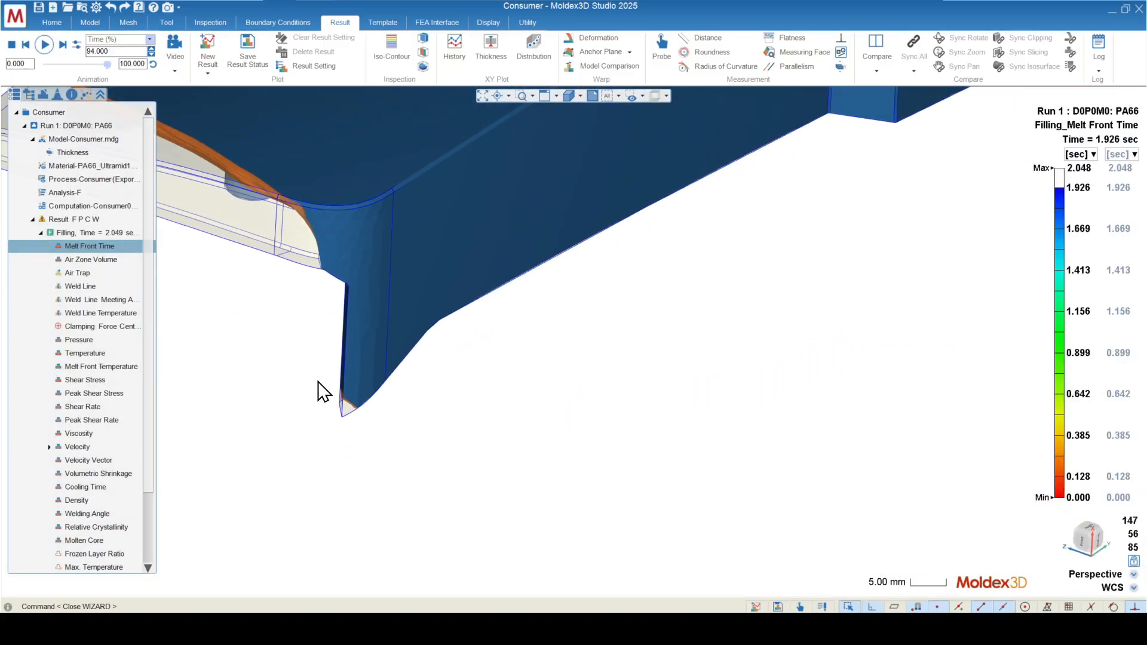
middle_click_drag(356, 363, 594, 390)
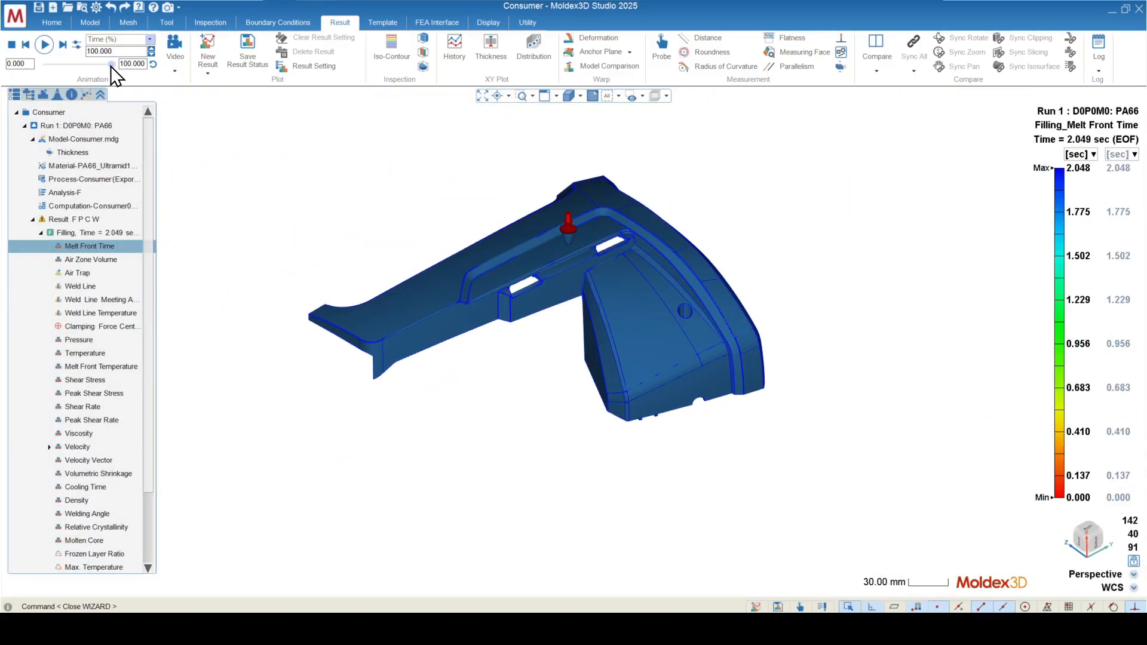
mouse_move(111, 64)
left_mouse_down()
mouse_move(96, 64)
mouse_move(108, 70)
left_mouse_up()
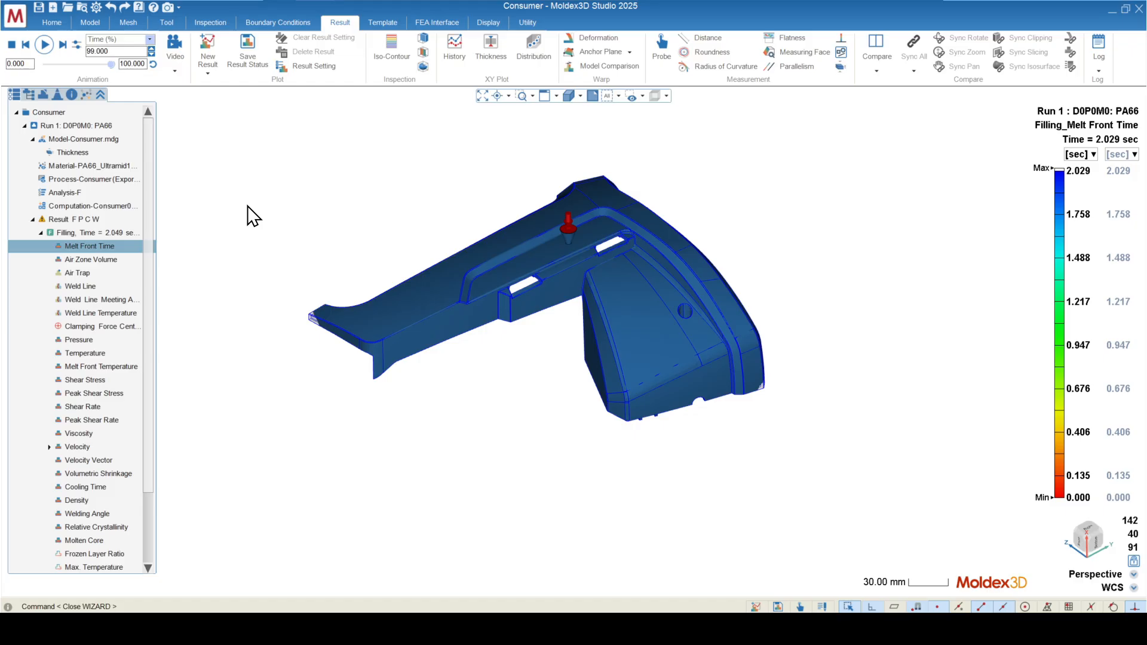
Step: Show the Air Zone Volume result at 75% filling time and inspect the air zone in the large boss
left_click(84, 260)
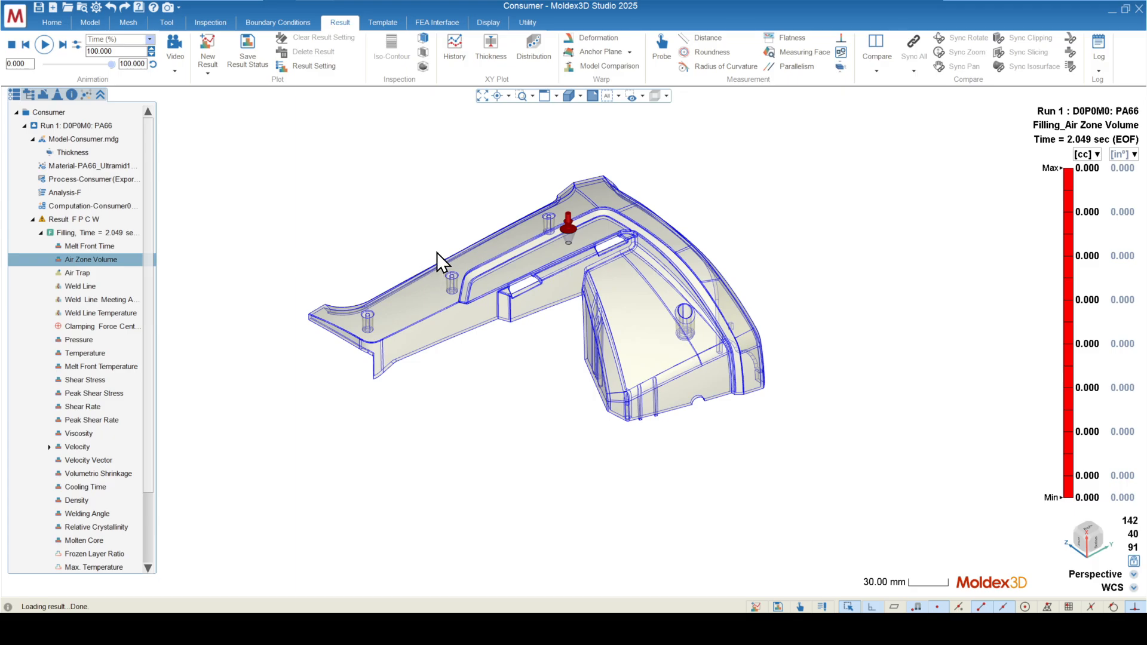
middle_click_drag(382, 222, 408, 258)
scroll(526, 253, "up", 3)
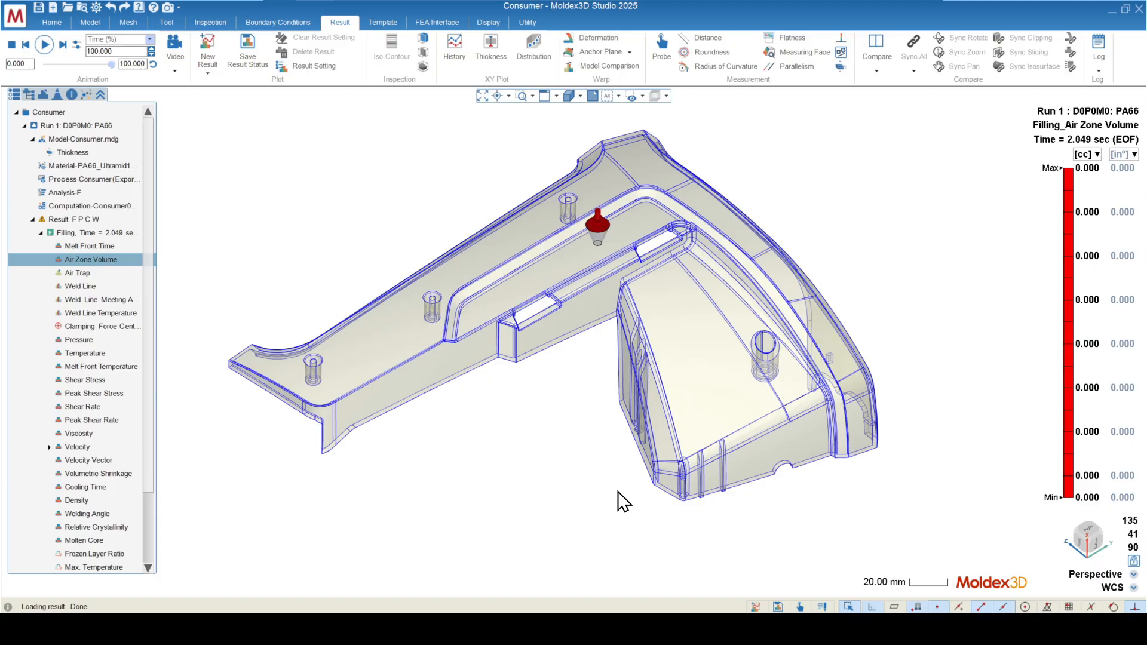
mouse_move(602, 466)
middle_mouse_down()
mouse_move(371, 408)
mouse_move(598, 468)
middle_mouse_up()
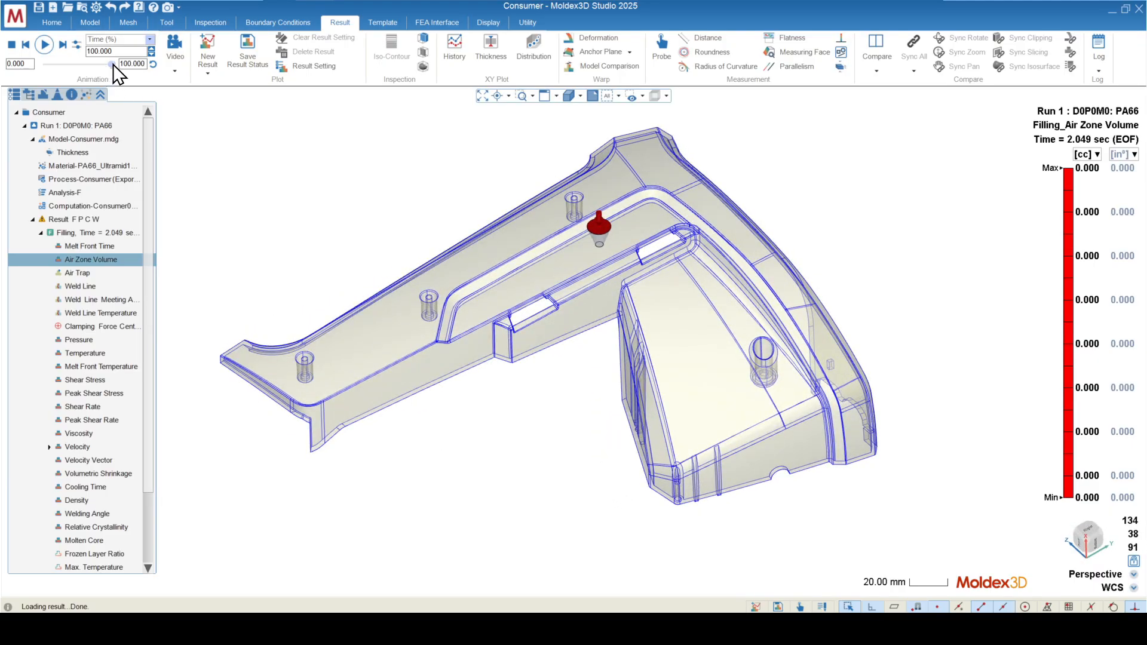
left_click_drag(113, 63, 96, 63)
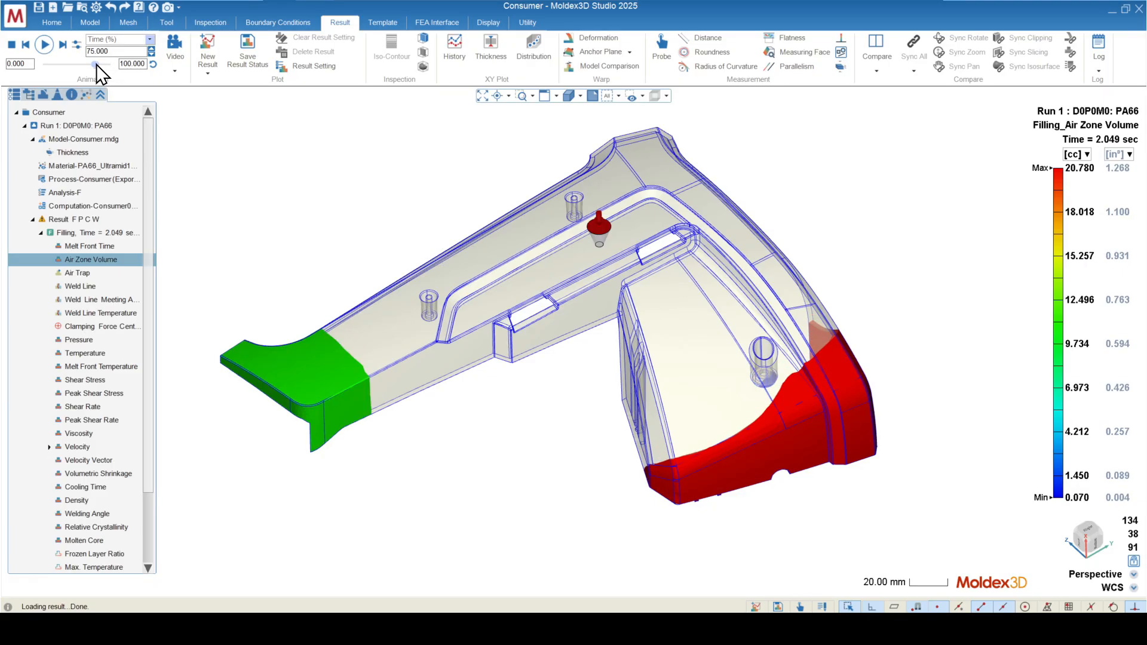
scroll(776, 383, "up", 5)
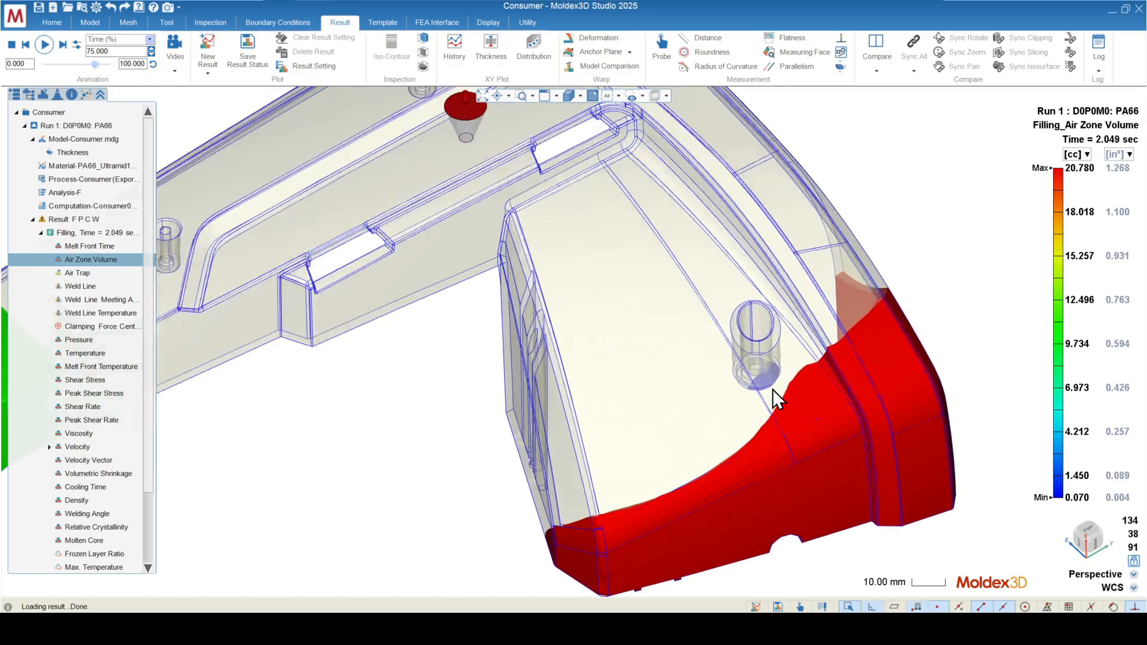
scroll(773, 389, "up", 4)
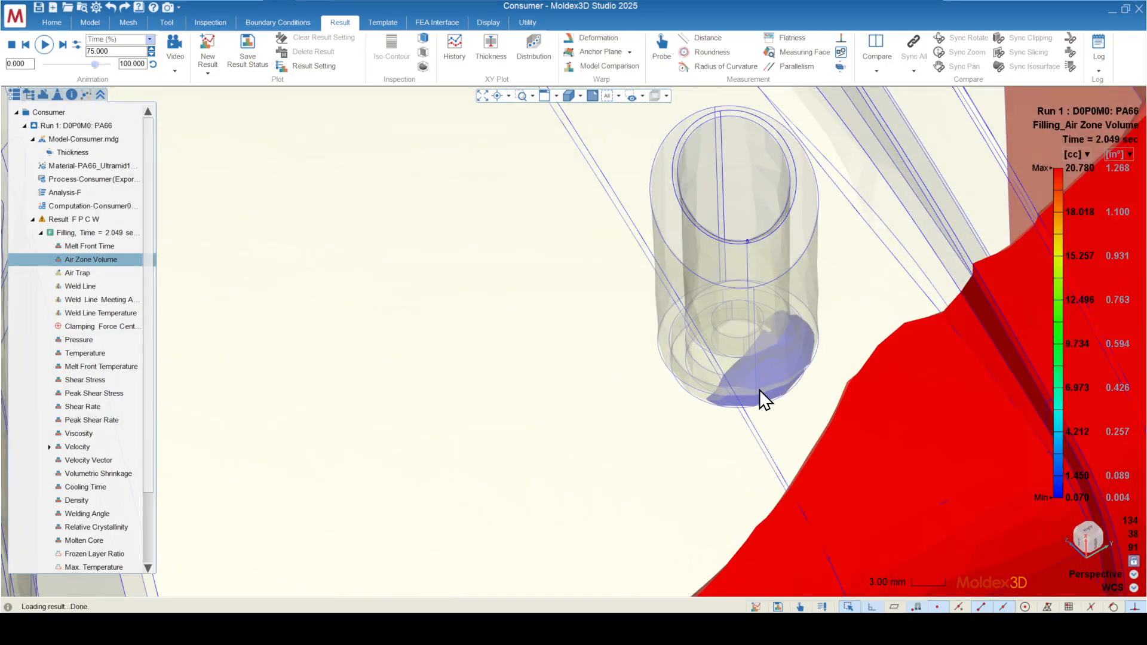
scroll(740, 370, "down", 9)
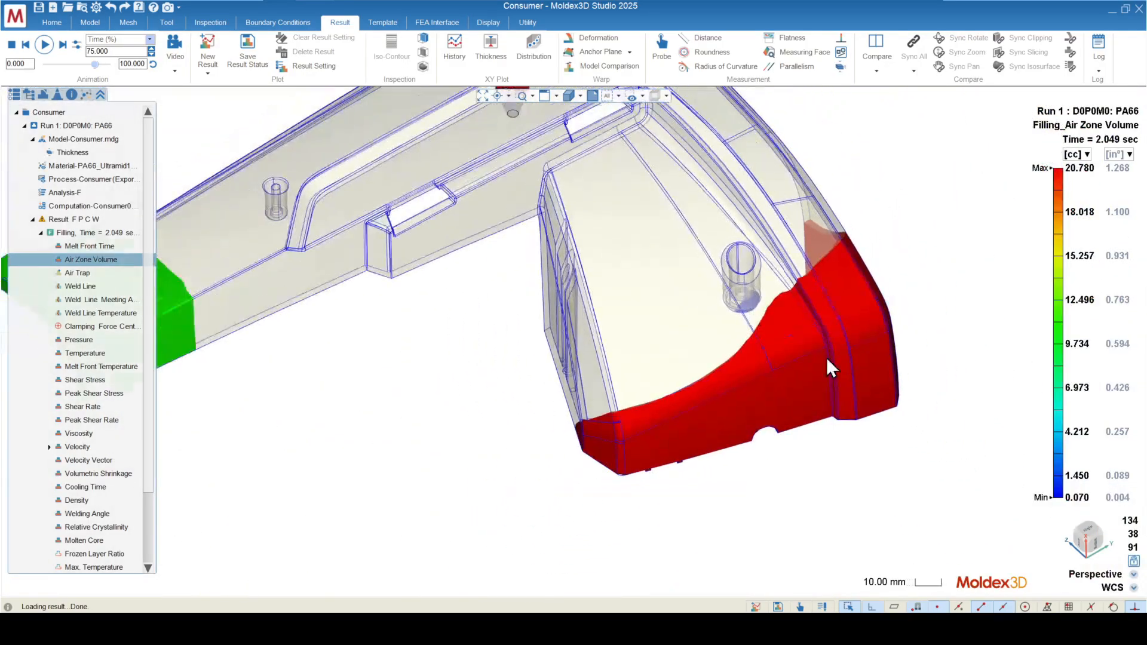
mouse_move(667, 420)
middle_mouse_down()
mouse_move(645, 384)
mouse_move(667, 419)
middle_mouse_up()
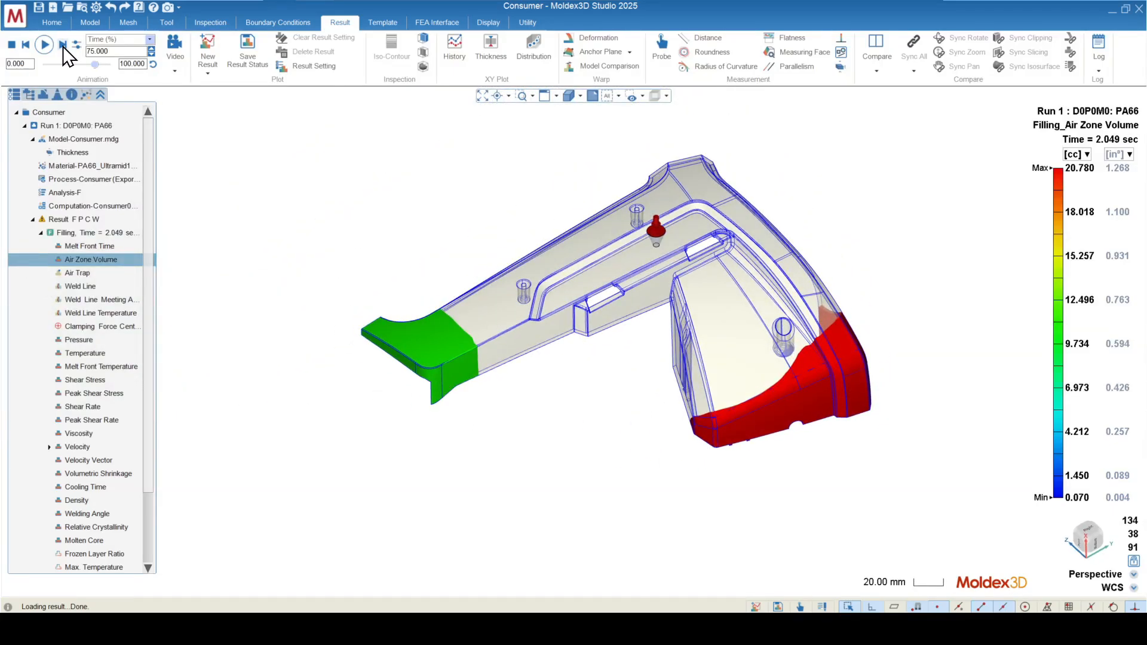
Step: Set the Air Zone Volume animation to 93% and inspect the separate air zones at the arm's end
left_click_drag(92, 68, 105, 77)
scroll(442, 436, "up", 5)
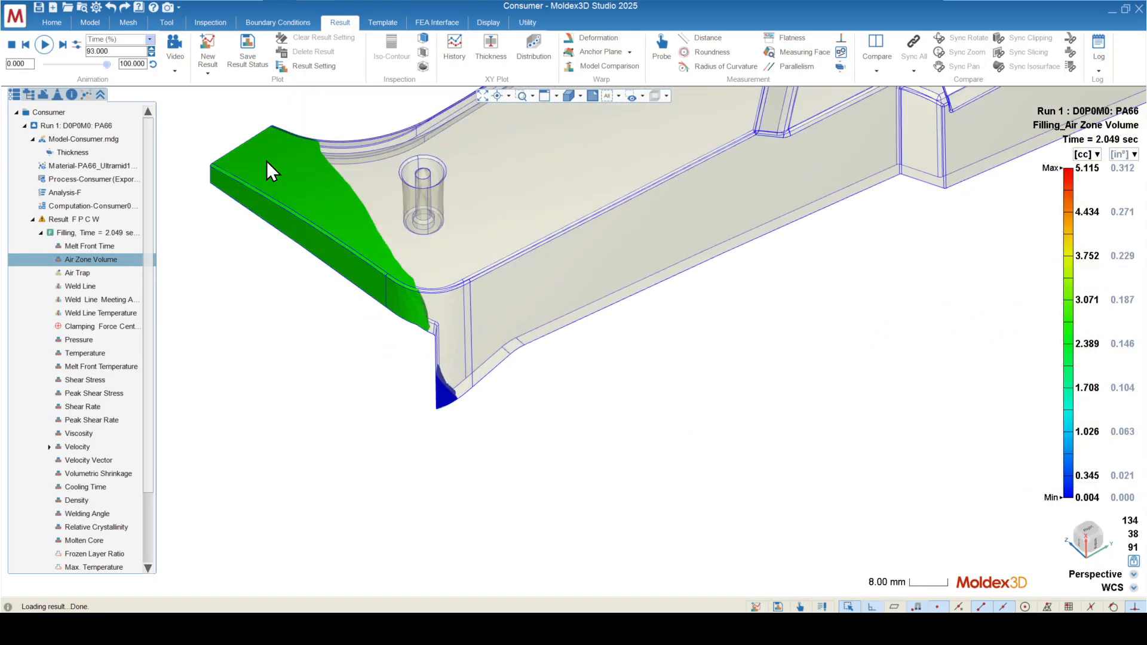
scroll(412, 466, "down", 5)
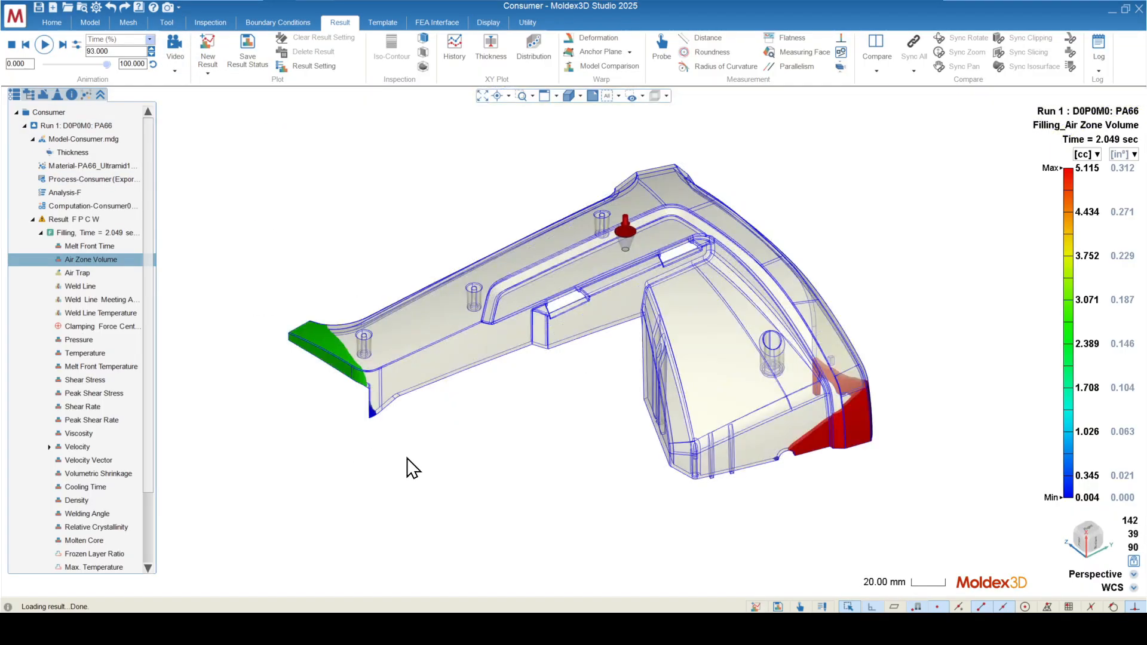
scroll(366, 424, "up", 5)
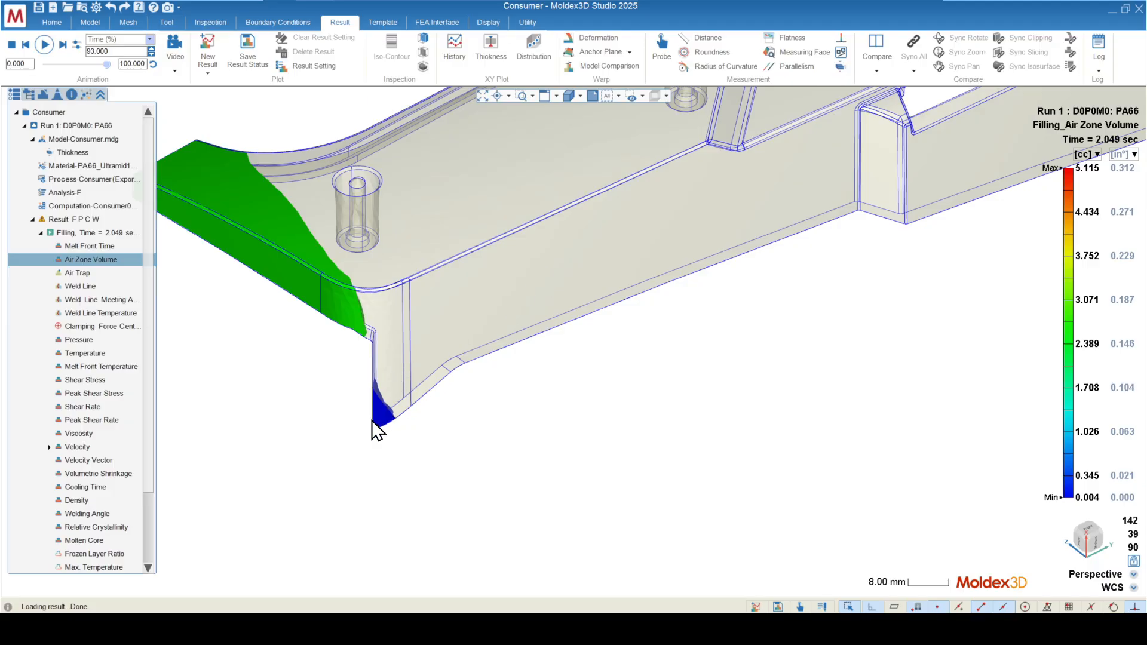
scroll(378, 426, "down", 5)
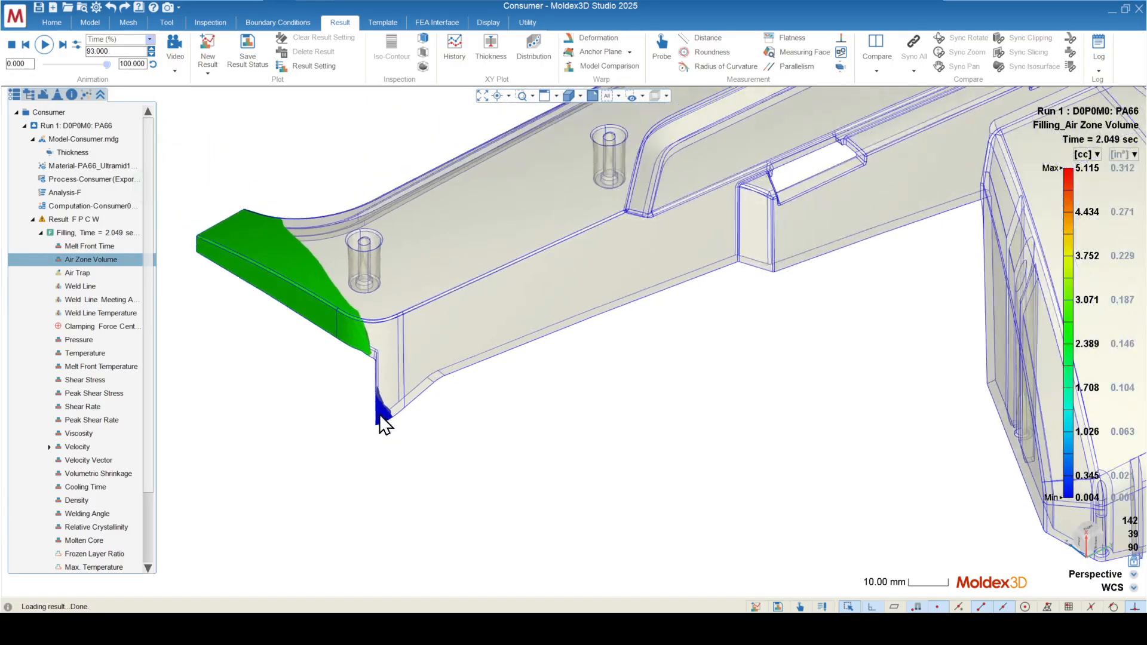
Step: Show the Air Trap result and inspect the trap markers along the part's edges
left_click(80, 273)
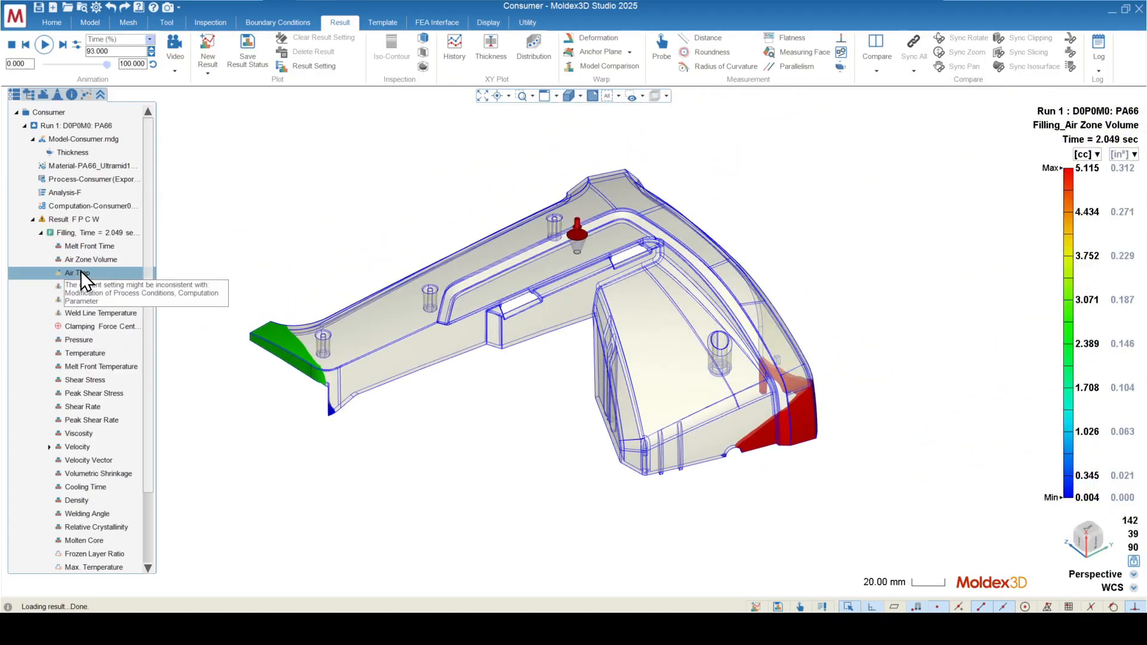
middle_click_drag(281, 359, 538, 486)
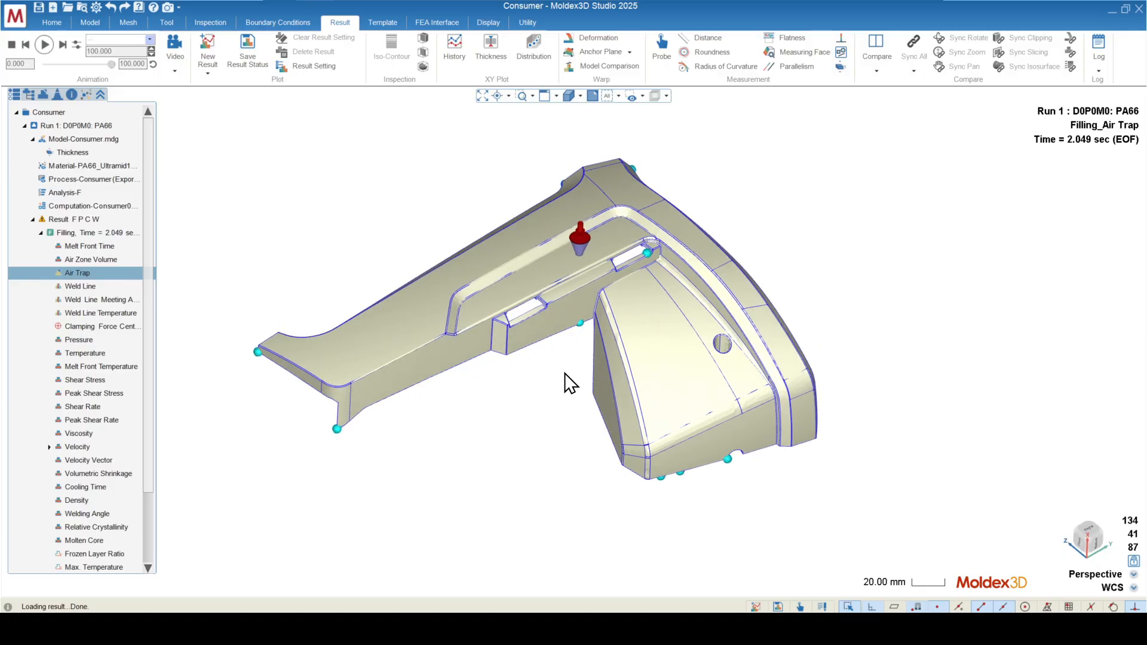
scroll(627, 329, "up", 3)
scroll(622, 249, "up", 3)
middle_click_drag(488, 459, 532, 438)
scroll(595, 351, "down", 3)
scroll(538, 407, "down", 3)
Step: Return to the Melt Front Time result and turn on the Air Trap molding defect display
left_click(76, 247)
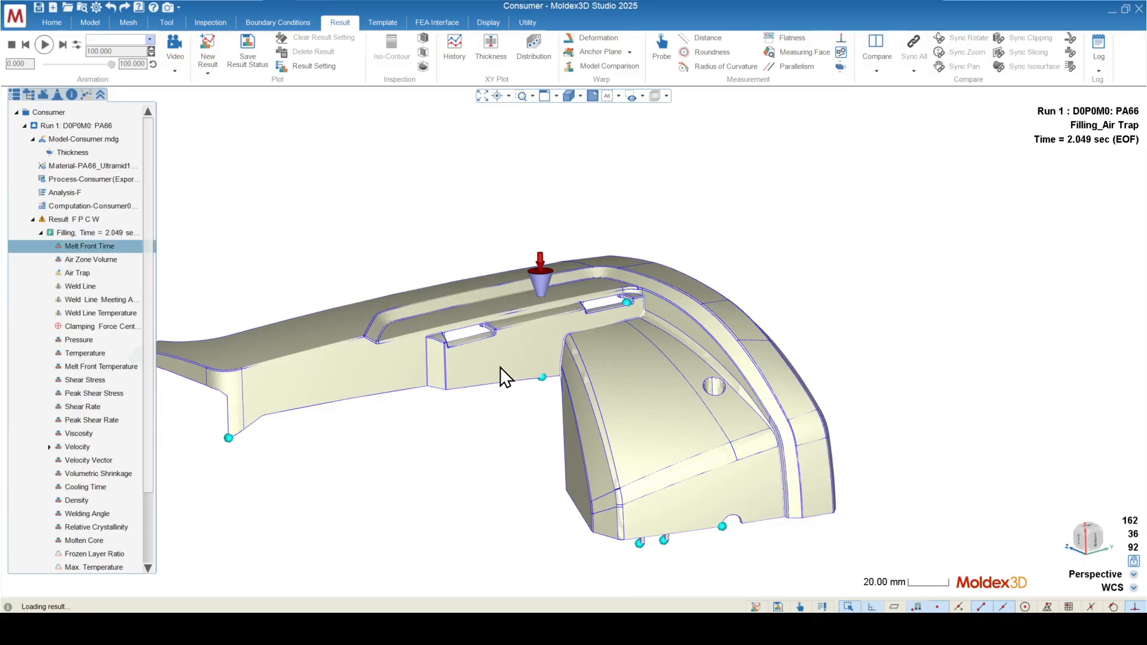
middle_click_drag(400, 240, 422, 277)
left_click(493, 24)
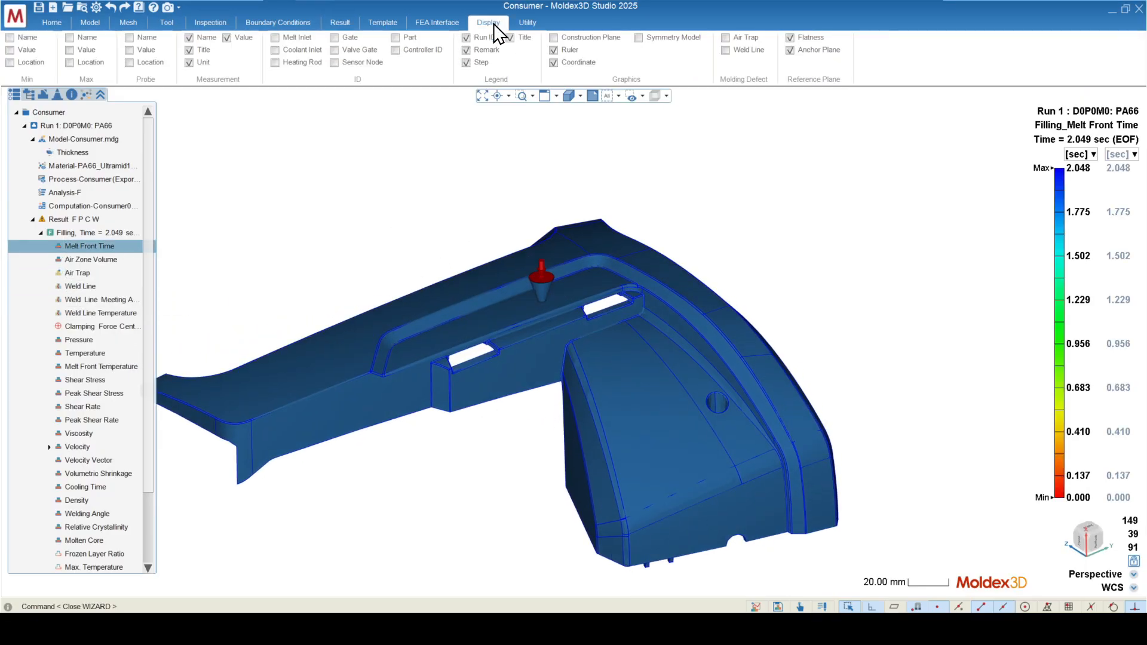
left_click(728, 37)
Step: Set the melt front animation to 16% and examine the air trap on the side wall's lower edge near the gate
scroll(576, 378, "up", 5)
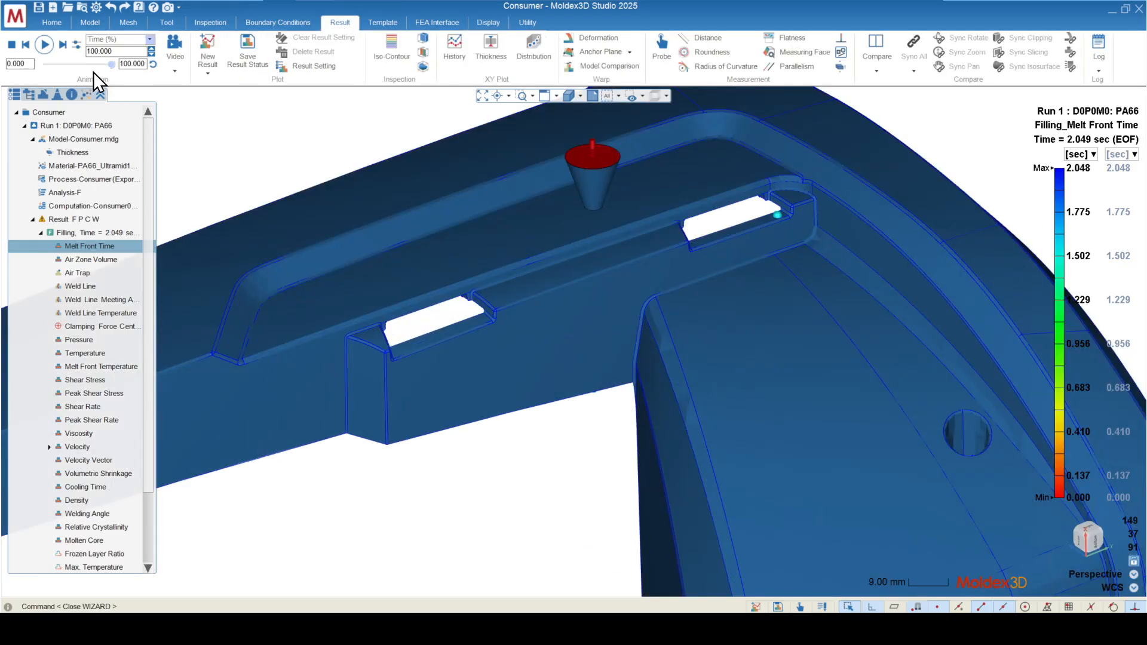
left_click_drag(113, 66, 59, 66)
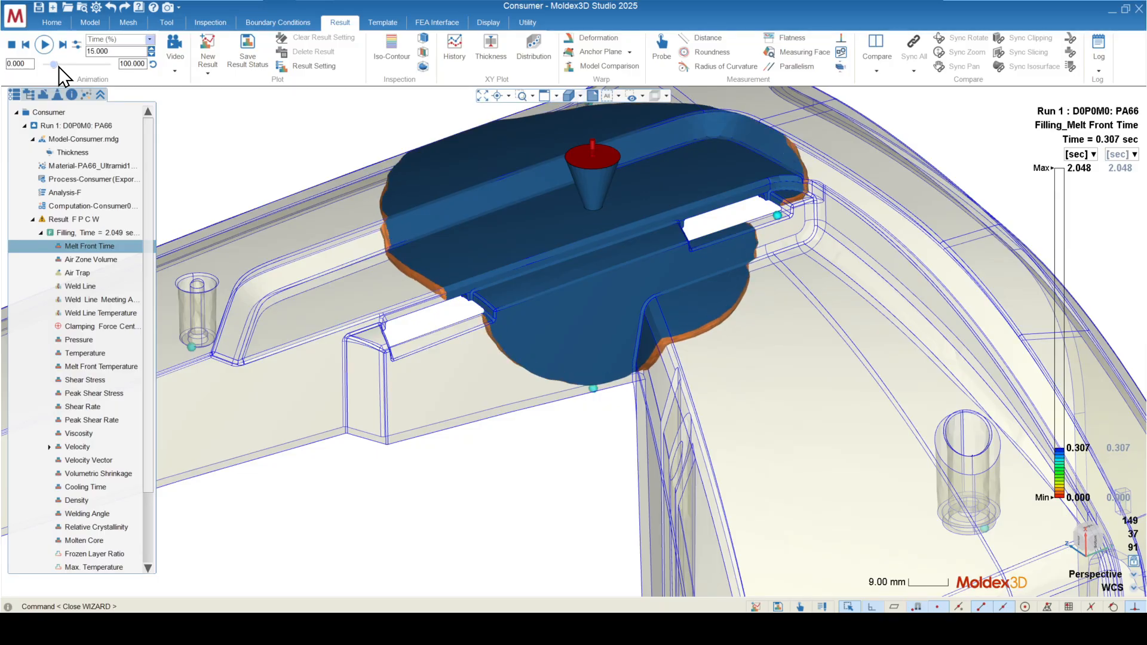
middle_click_drag(556, 440, 640, 310)
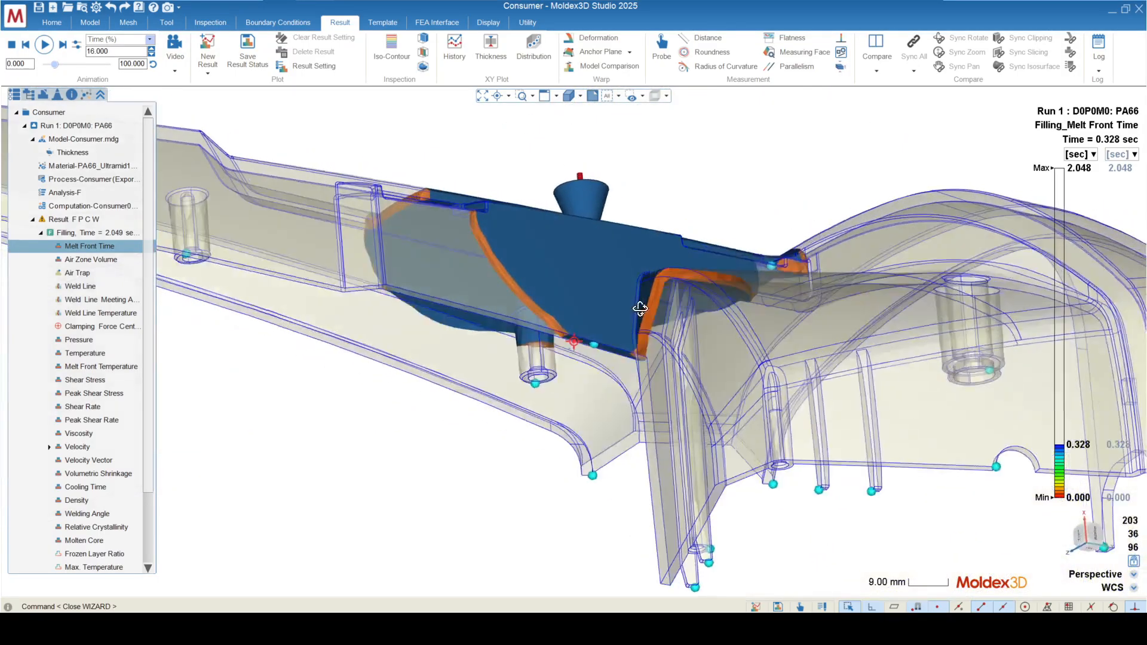
scroll(562, 353, "up", 2)
scroll(623, 335, "up", 5)
Step: Set the melt front animation to 15% and inspect how the flow front reaches the lower-edge air trap
left_click_drag(55, 66, 53, 67)
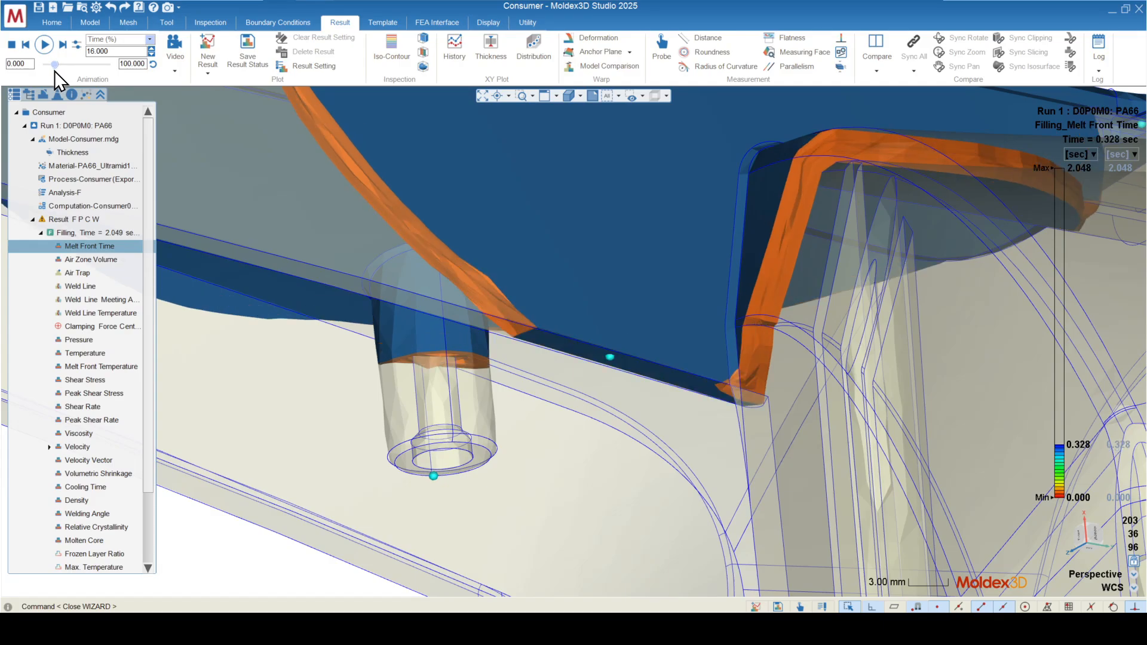
scroll(622, 299, "down", 8)
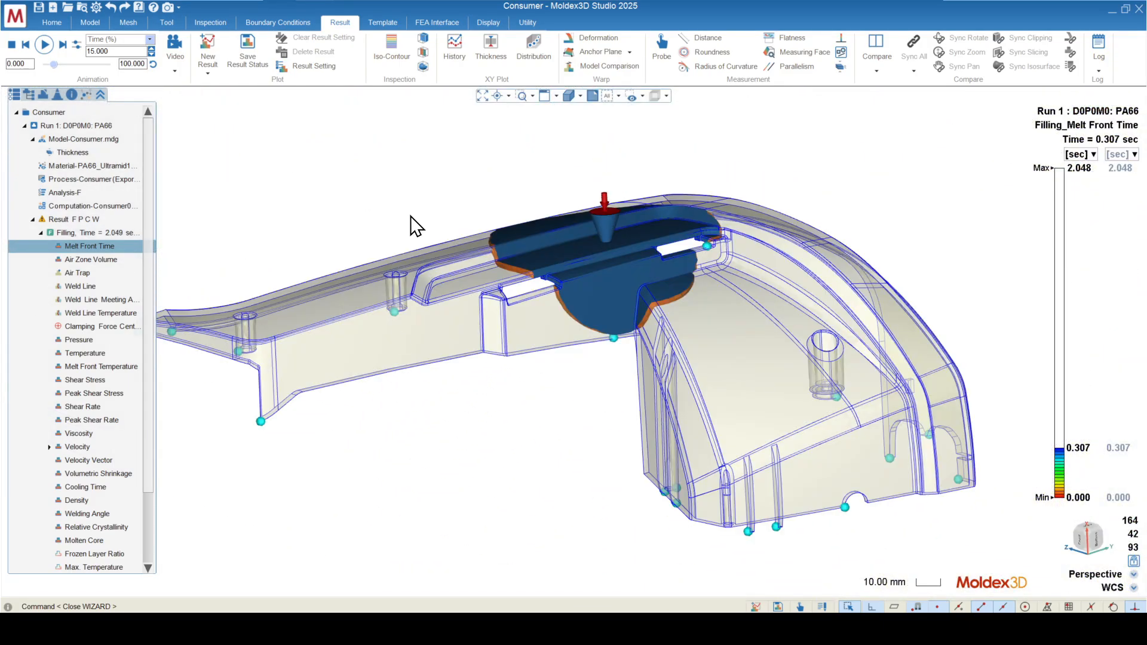
scroll(591, 317, "up", 10)
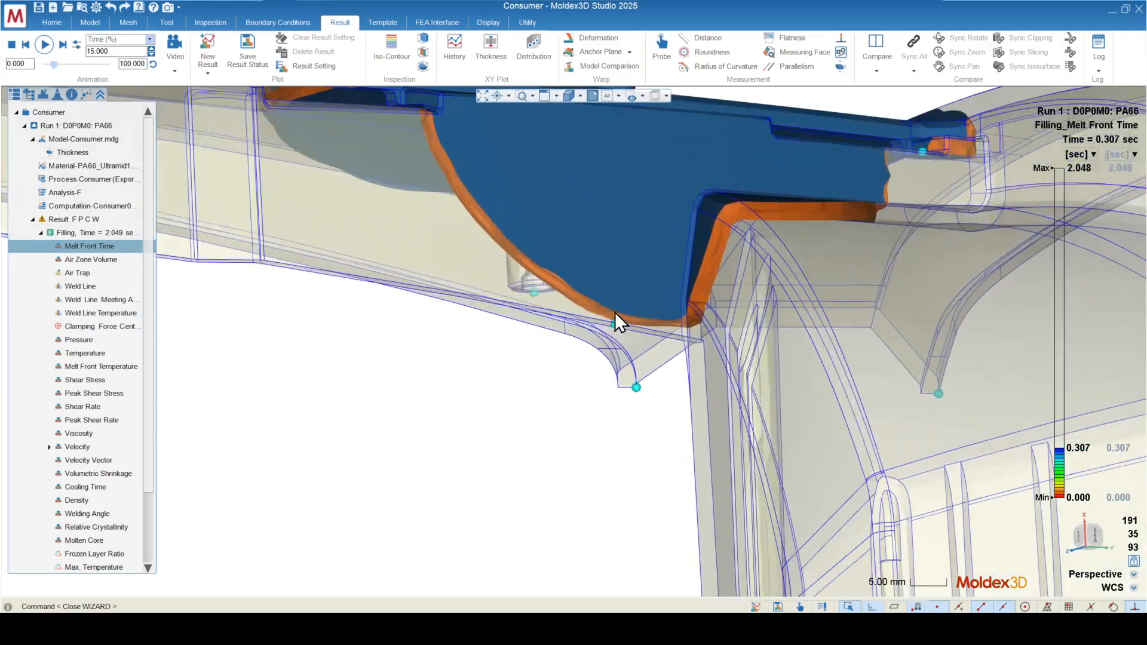
scroll(492, 186, "down", 8)
middle_click_drag(492, 187, 619, 214)
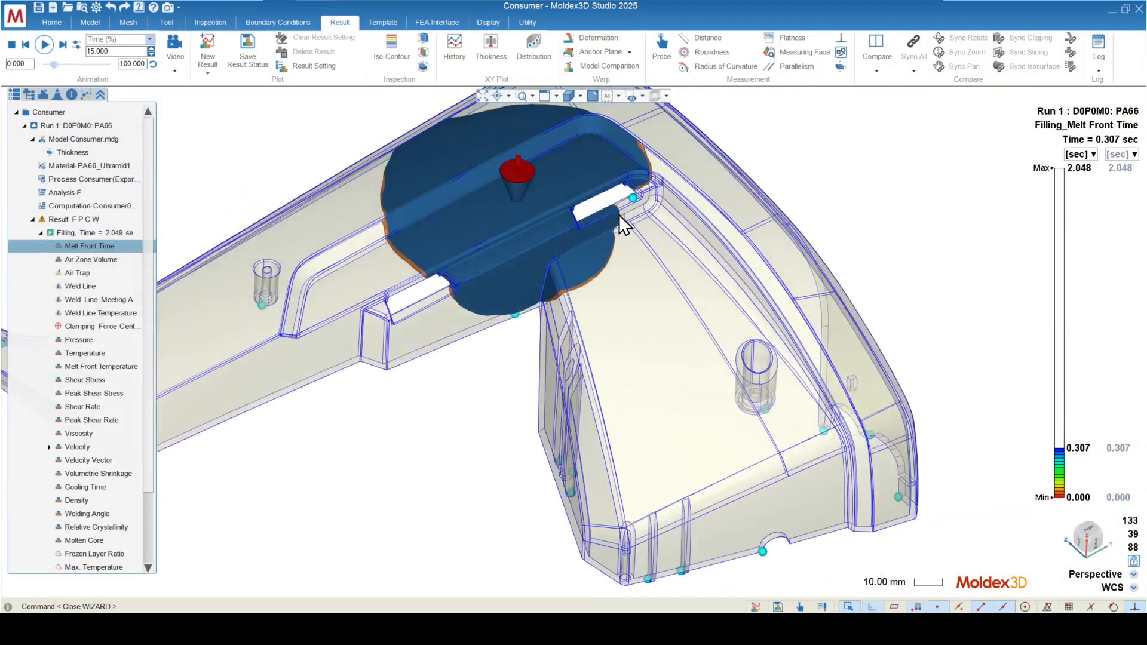
Step: Set the melt front animation to 20% and inspect the converging fronts at the slot-corner air trap
scroll(629, 163, "up", 7)
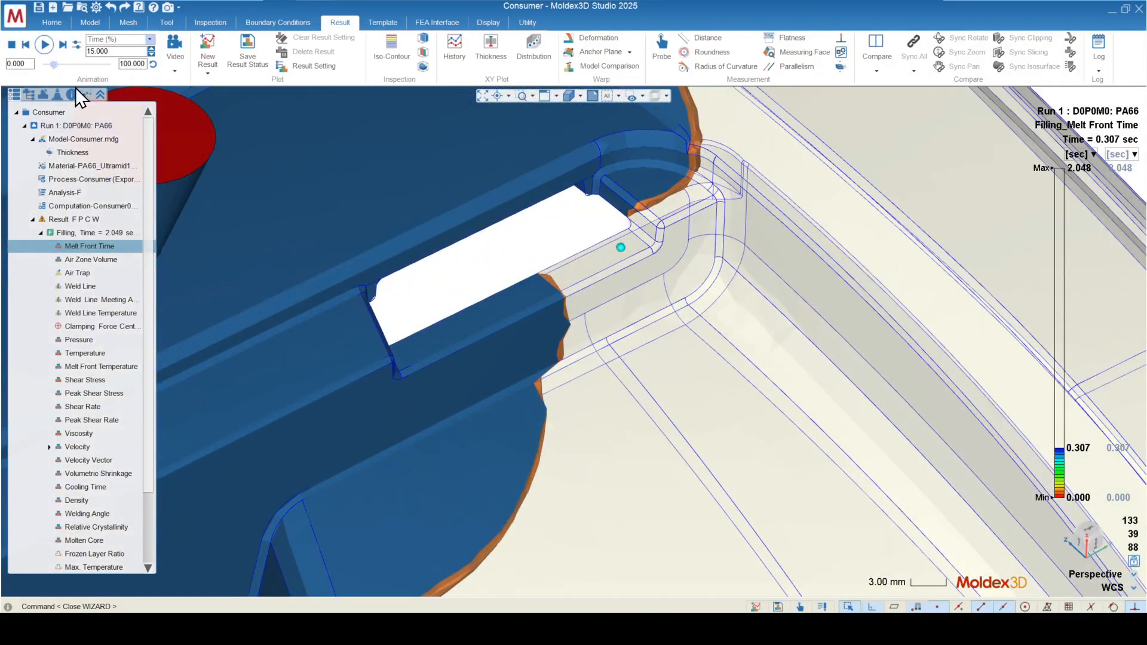
left_click(56, 66)
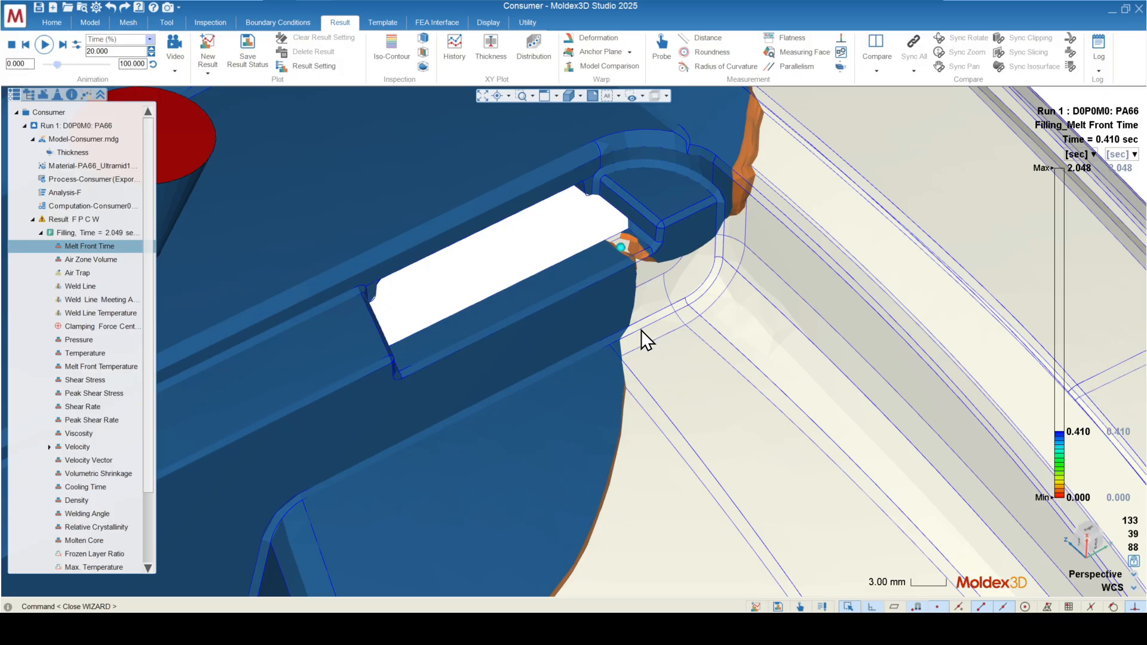
scroll(520, 189, "down", 5)
scroll(519, 185, "down", 5)
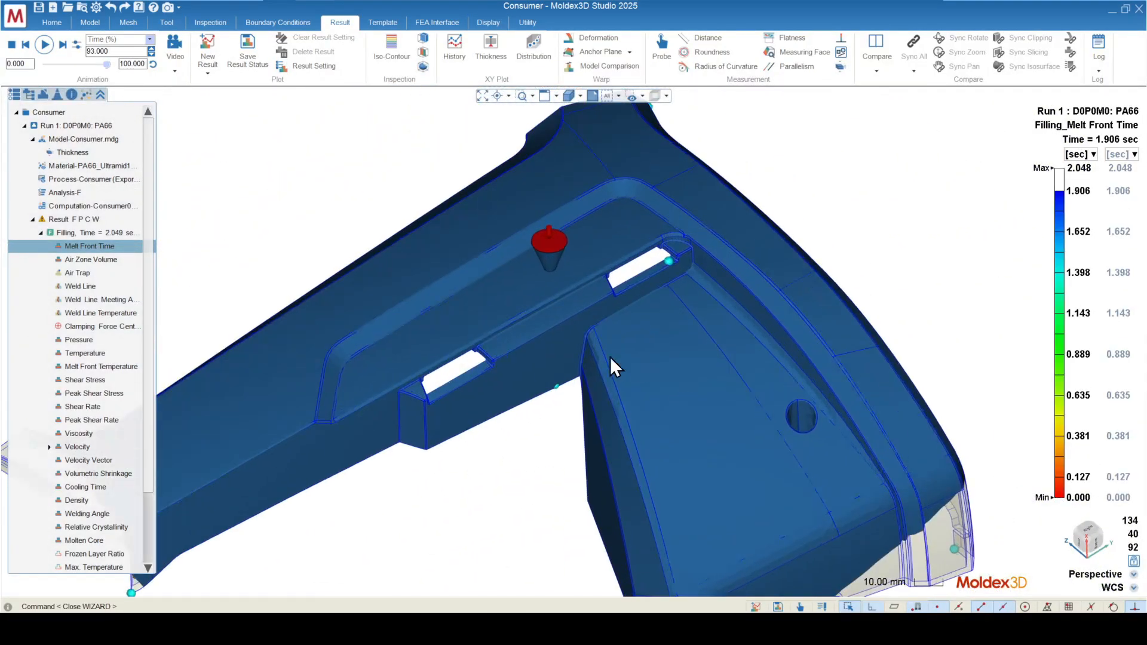
Step: Set the melt front animation to 93% and inspect the unfilled areas at both ends of the part
middle_click_drag(611, 357, 576, 343)
scroll(450, 248, "down", 2)
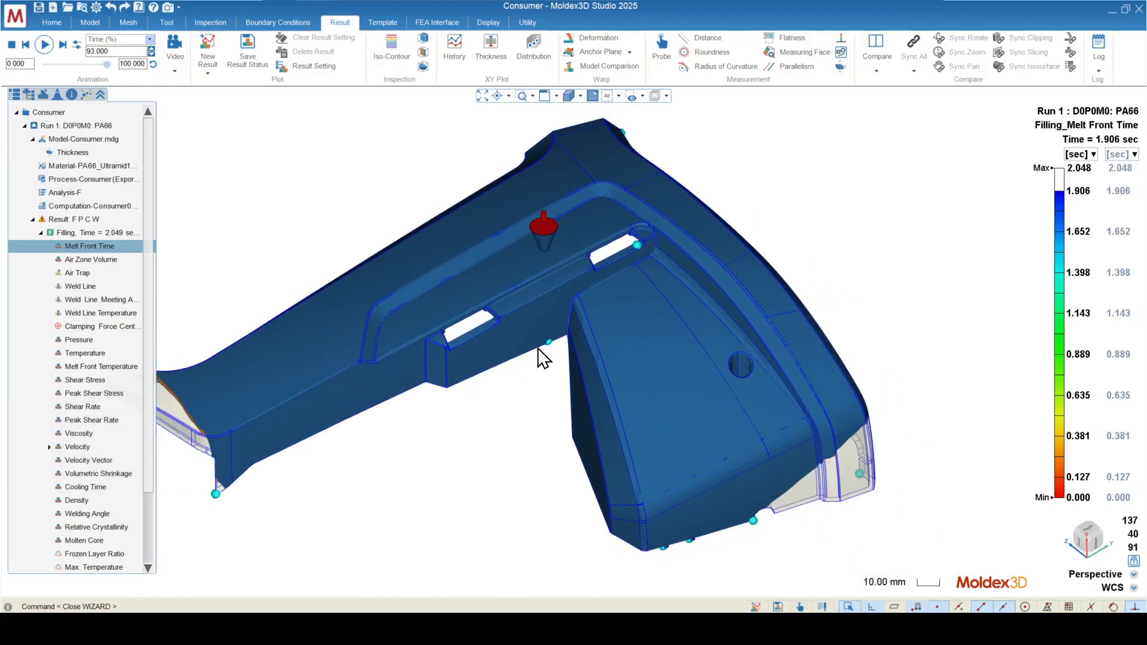
scroll(640, 352, "down", 2)
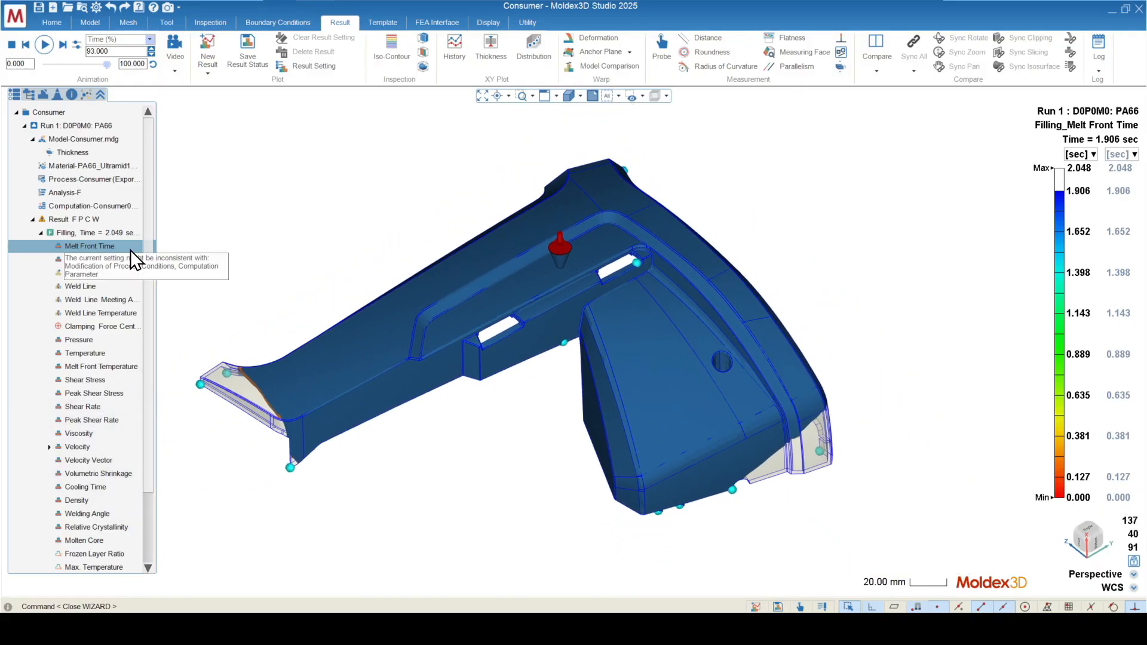
Step: Display the Air Zone Volume result and set its animation time to 89%
left_click(84, 259)
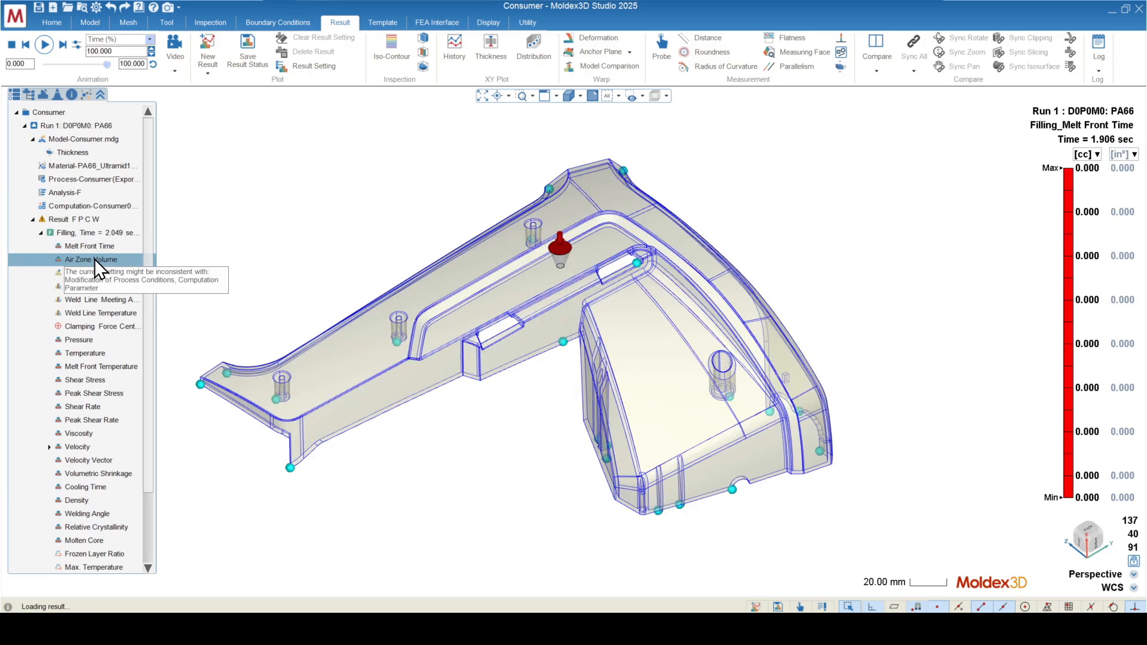
middle_click_drag(610, 379, 586, 350)
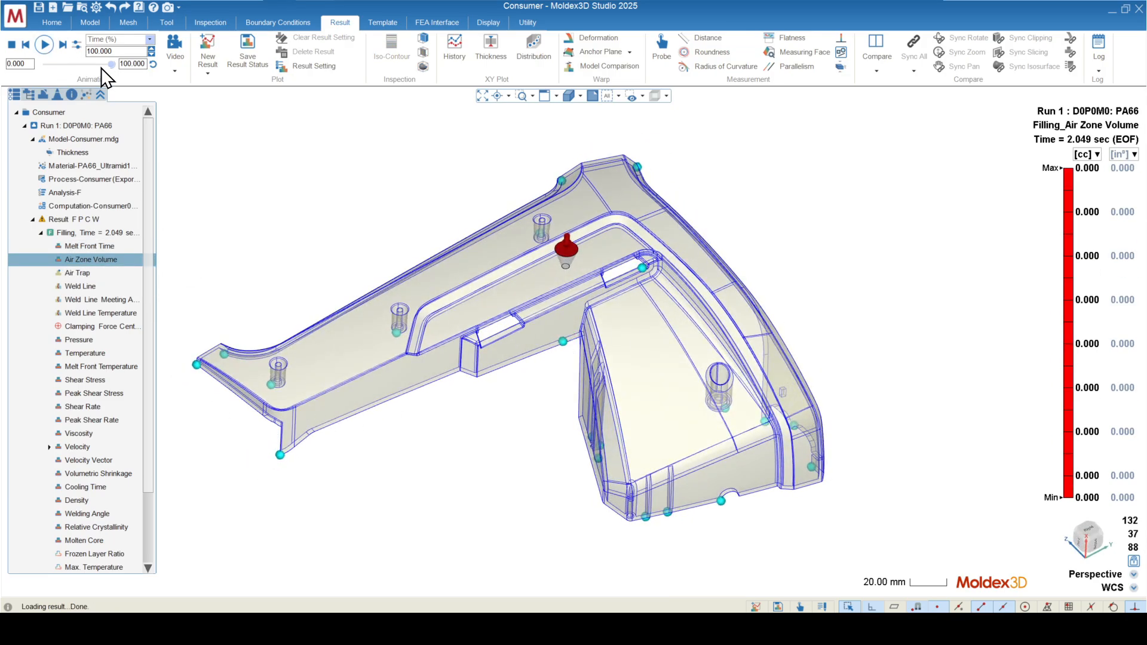
mouse_move(111, 64)
left_mouse_down()
mouse_move(95, 66)
mouse_move(103, 74)
left_mouse_up()
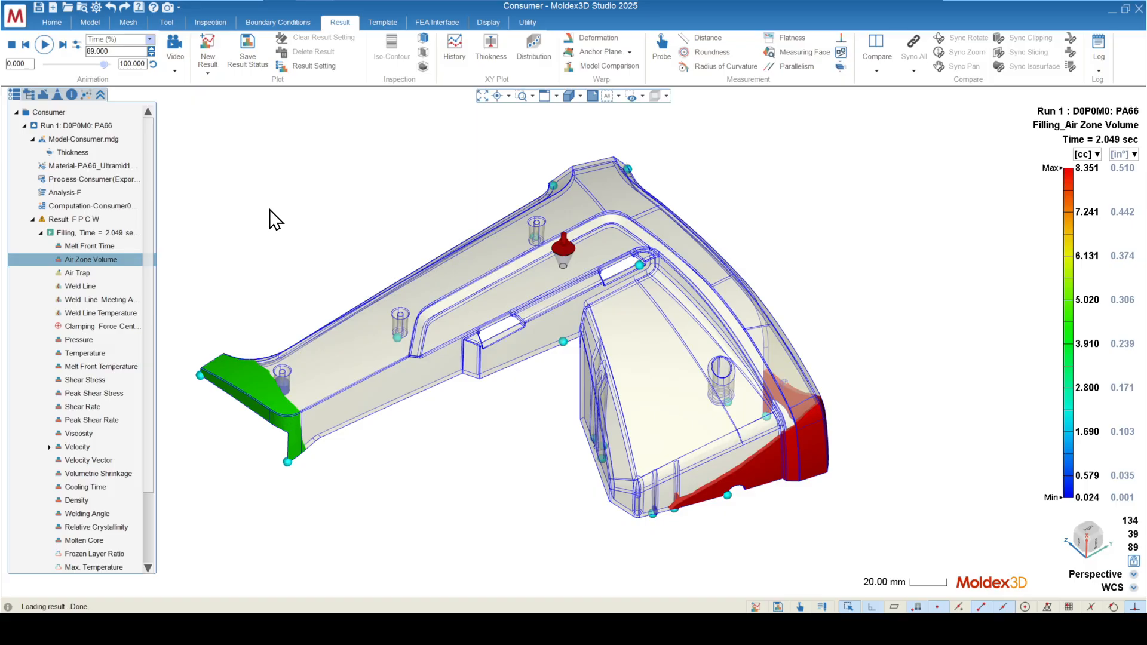
Step: Examine the remaining air zones at the narrow arm's end and the wide side's lower corner
mouse_move(339, 292)
middle_mouse_down()
mouse_move(348, 277)
mouse_move(363, 307)
middle_mouse_up()
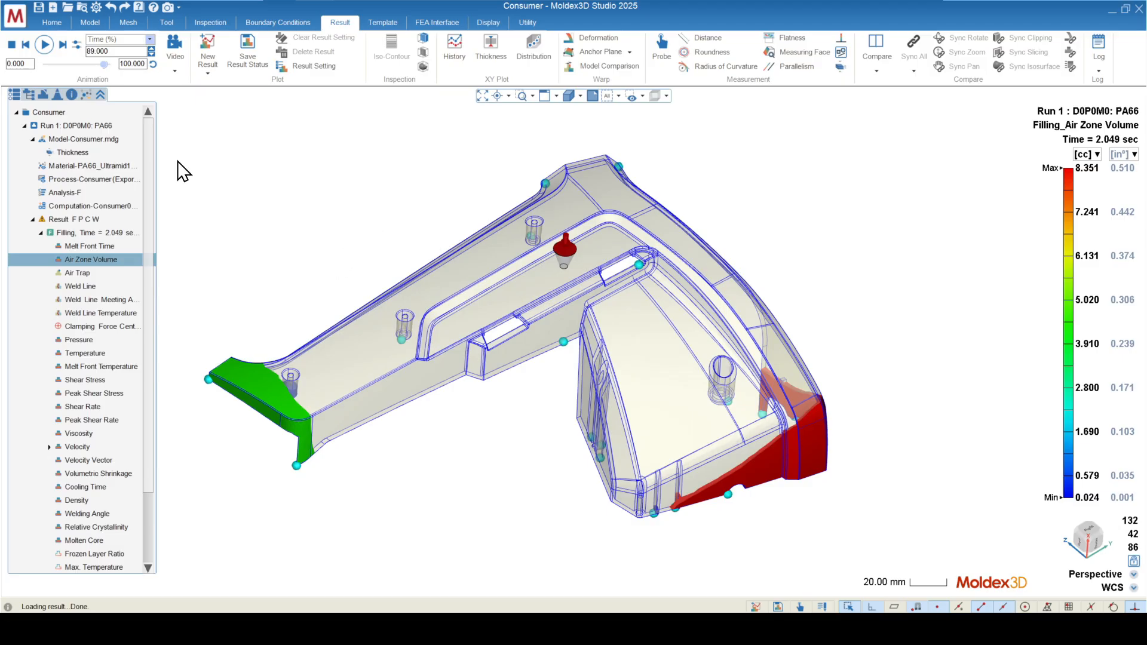
middle_click_drag(519, 394, 522, 295)
scroll(522, 296, "down", 2)
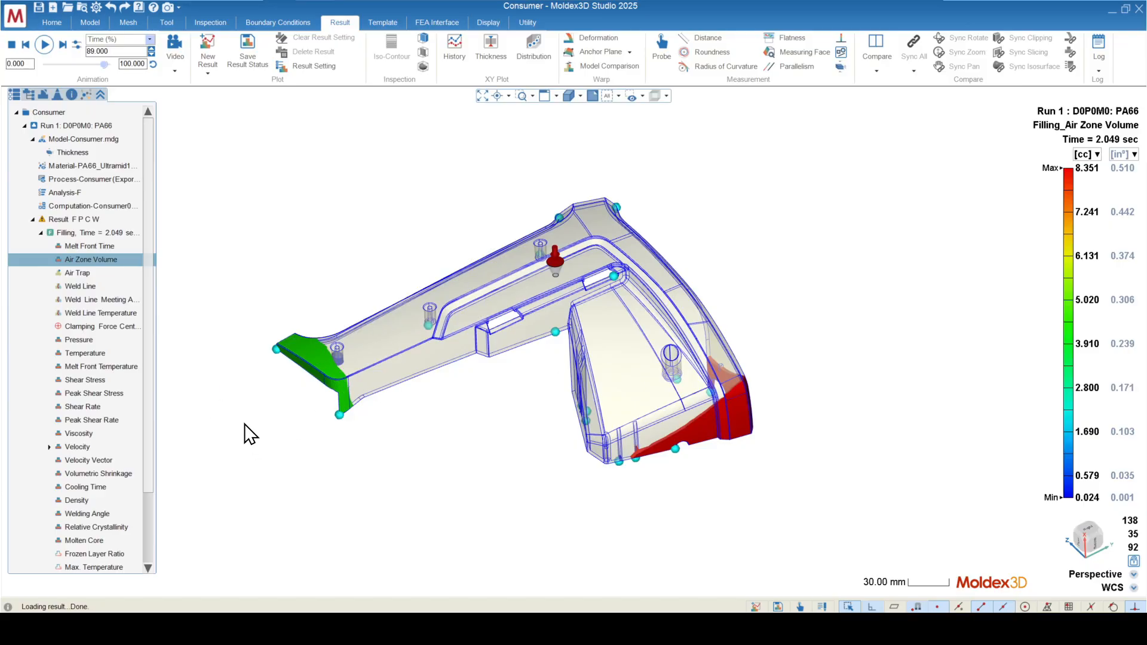
middle_click_drag(291, 394, 337, 410)
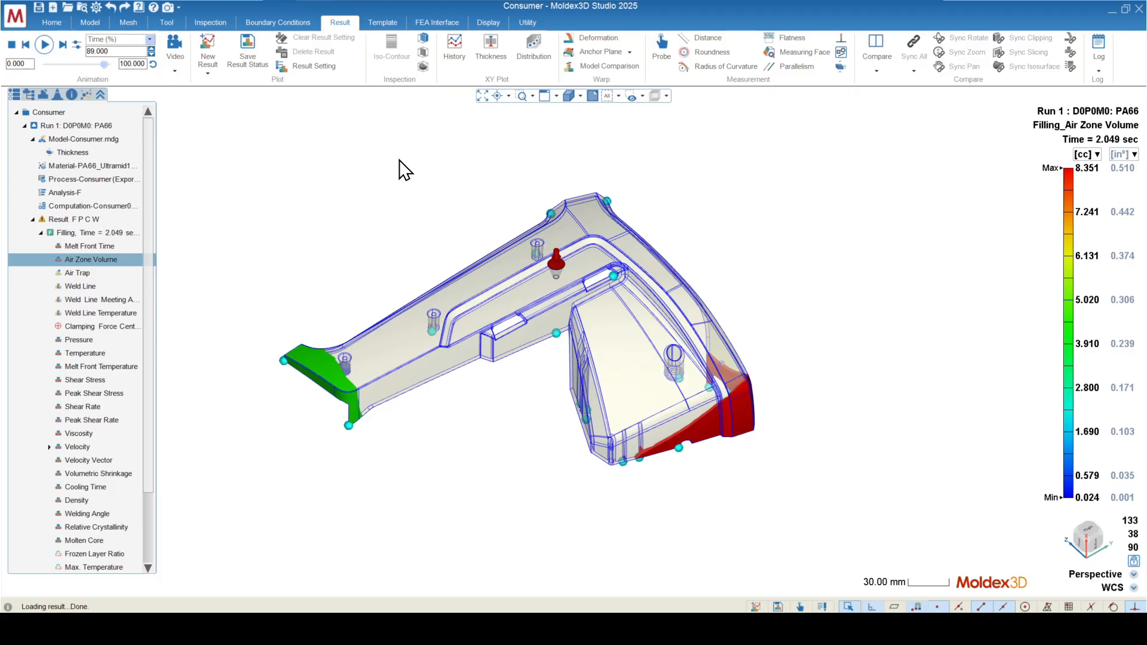
scroll(353, 428, "up", 5)
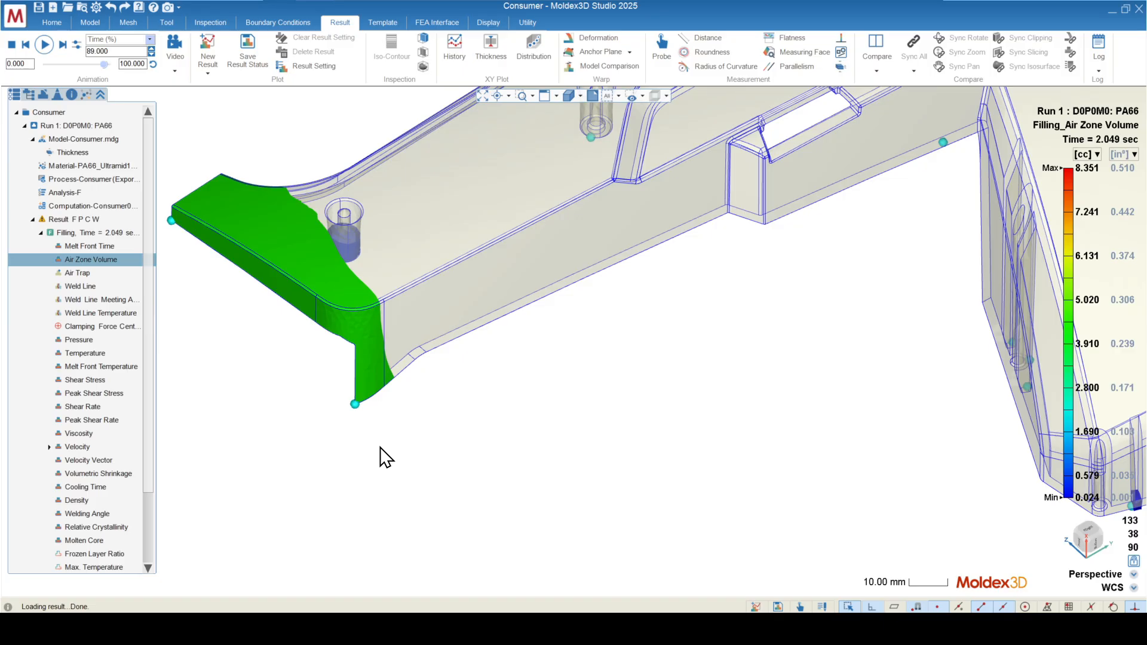
scroll(320, 438, "down", 3)
scroll(293, 362, "down", 2)
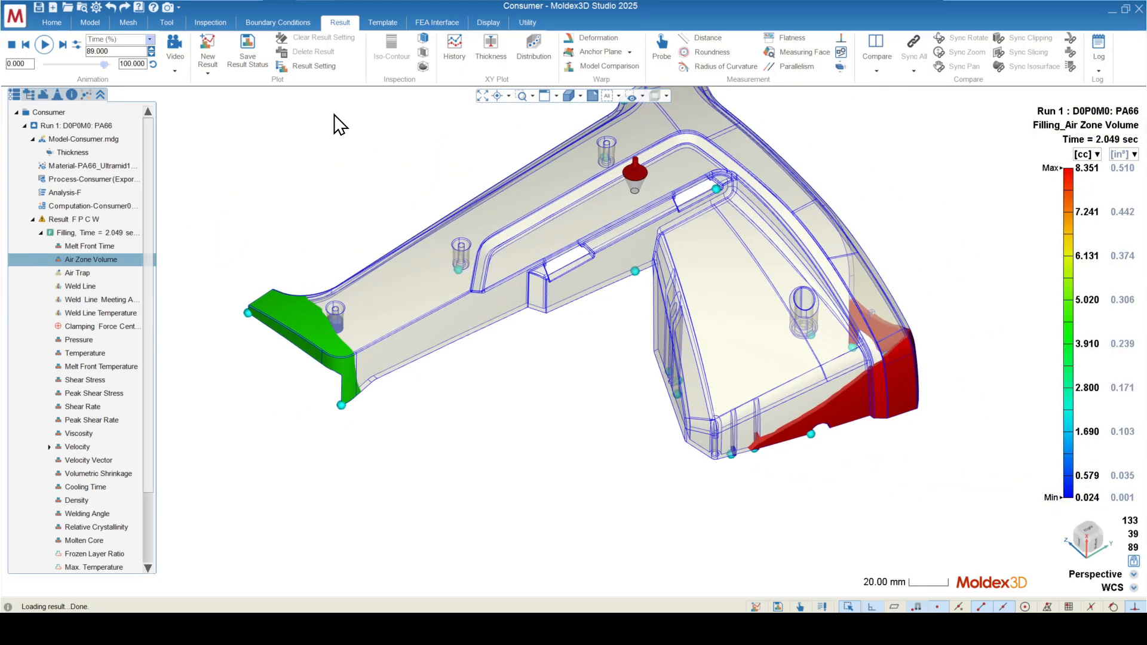
Step: Start a Venting boundary condition and select the upper edge curve of the arm's end face as its target
left_click(281, 22)
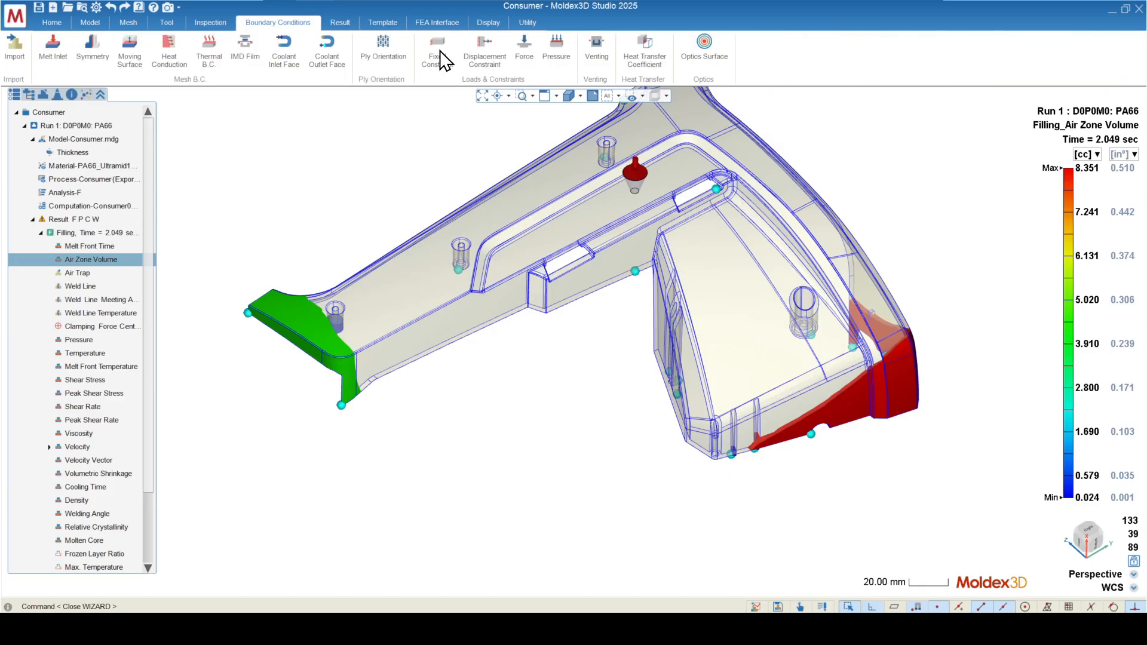
left_click(597, 56)
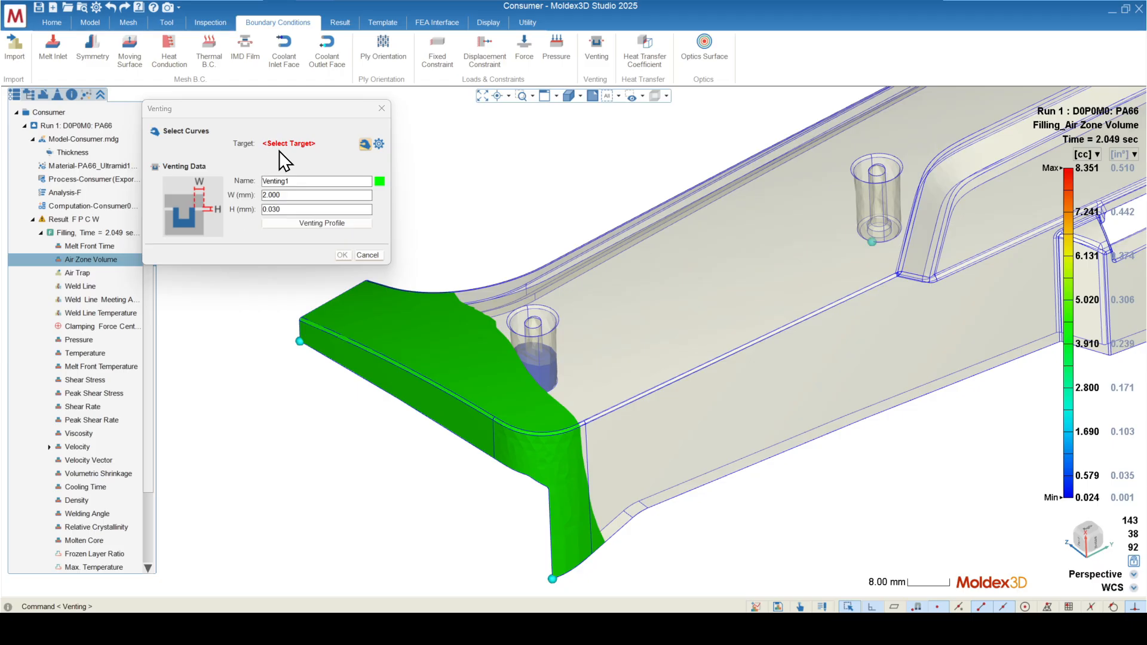
scroll(406, 365, "up", 10)
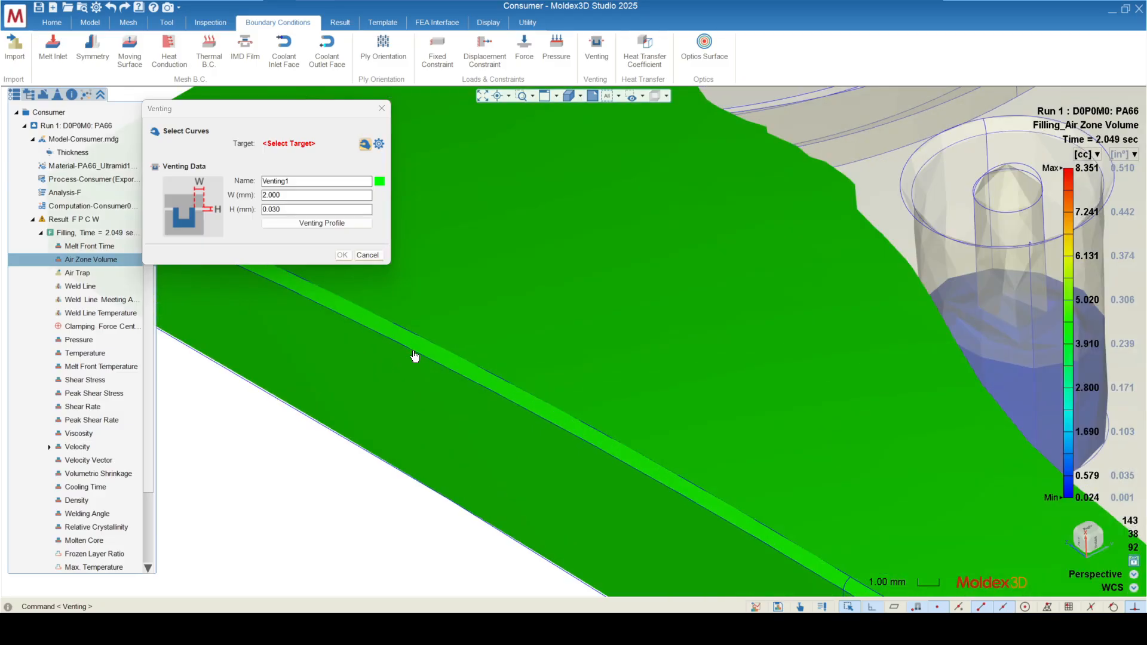
left_click(415, 357)
left_click(464, 368)
scroll(401, 342, "down", 3)
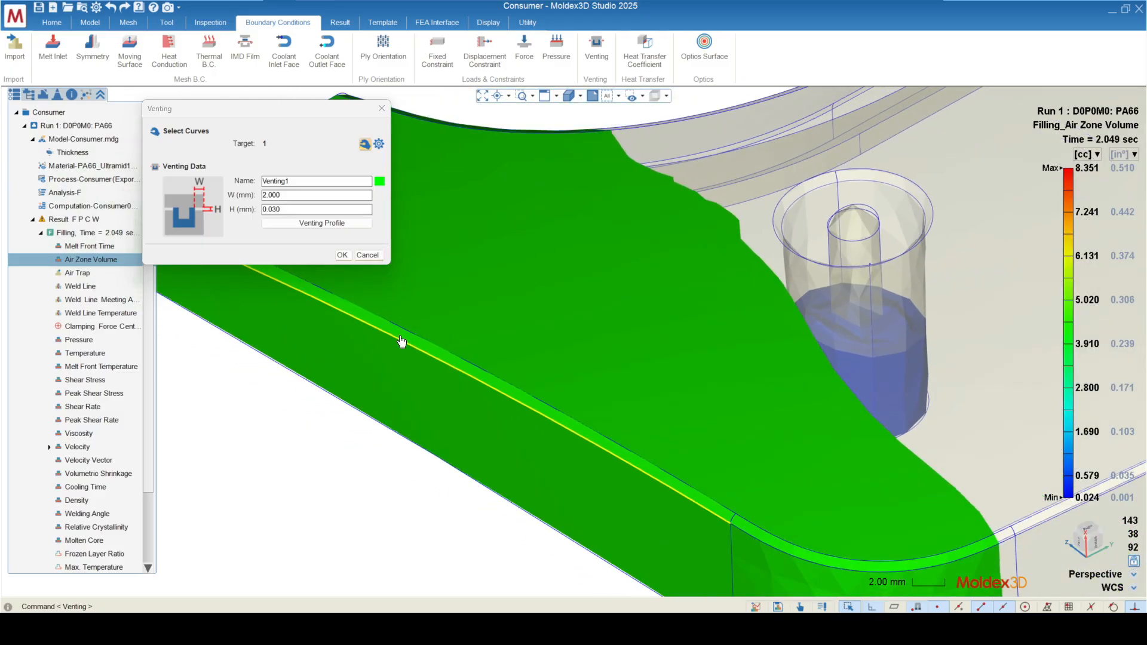
scroll(346, 416, "down", 5)
mouse_move(333, 417)
middle_mouse_down()
mouse_move(364, 382)
mouse_move(333, 388)
middle_mouse_up()
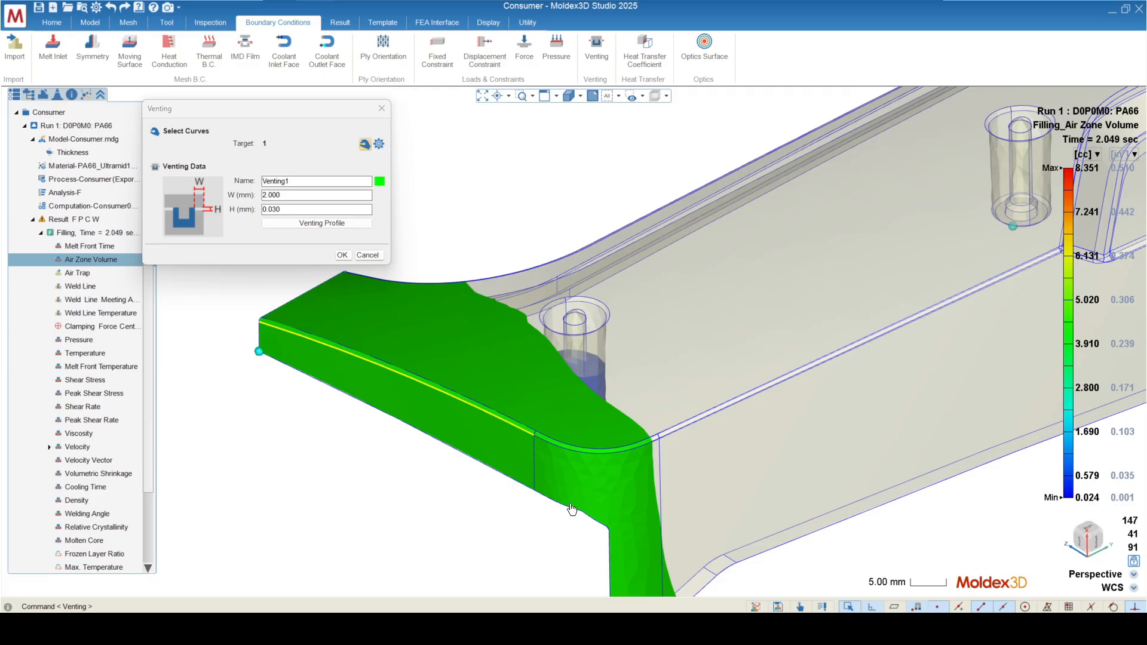
Step: Clear the venting target curve and switch the model display to show the mesh elements
mouse_move(588, 555)
left_mouse_down()
mouse_move(534, 421)
mouse_move(481, 358)
left_mouse_up()
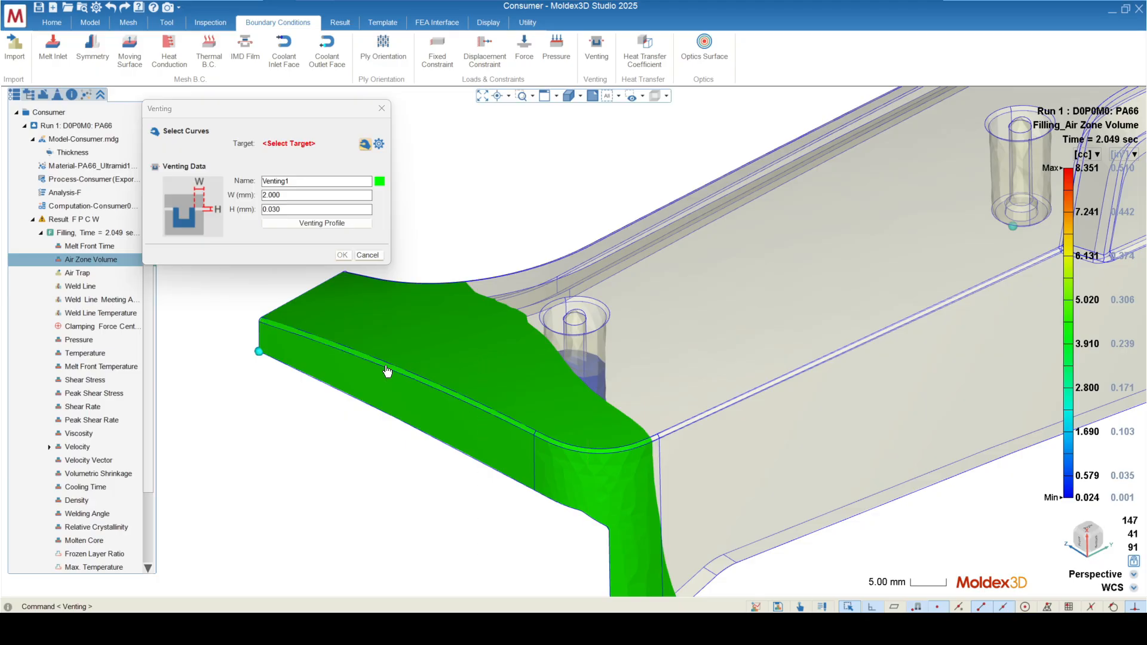
mouse_move(389, 374)
middle_mouse_down()
mouse_move(418, 456)
mouse_move(456, 478)
mouse_move(432, 496)
mouse_move(460, 508)
middle_mouse_up()
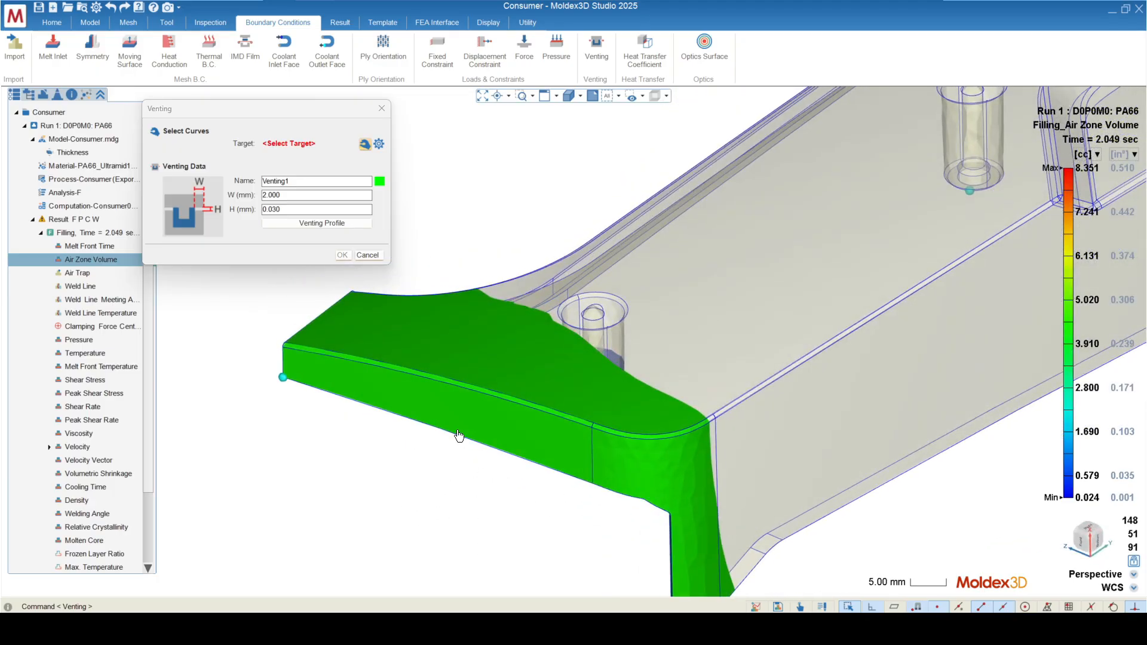
scroll(436, 427, "up", 5)
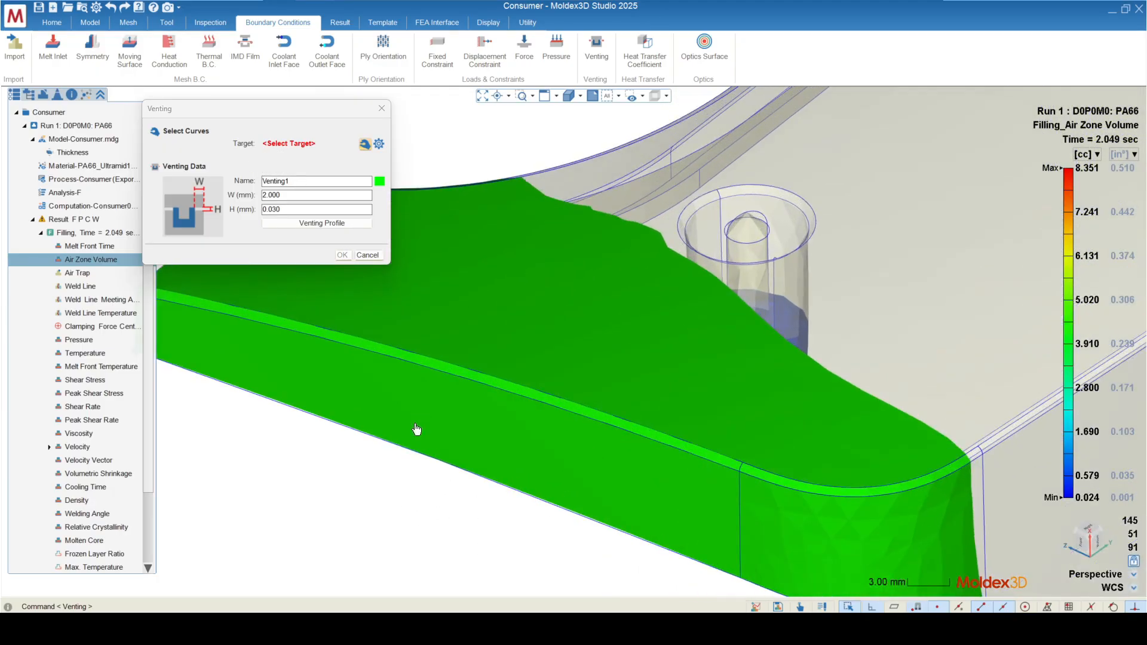
left_click(579, 97)
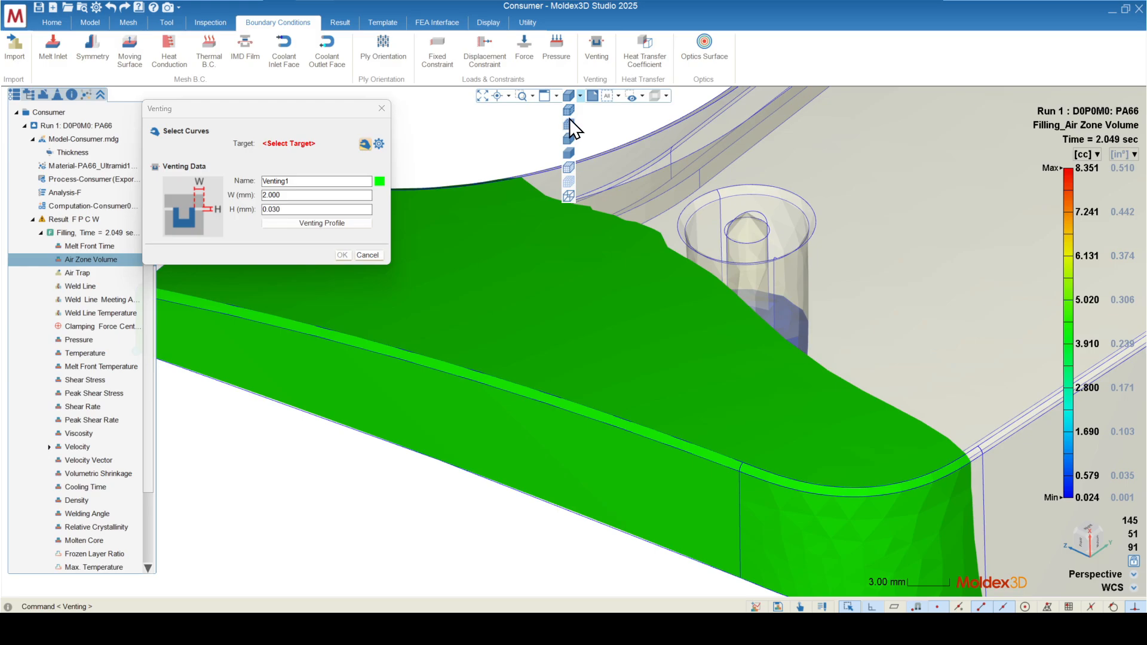
left_click(569, 123)
middle_click_drag(526, 228, 427, 402)
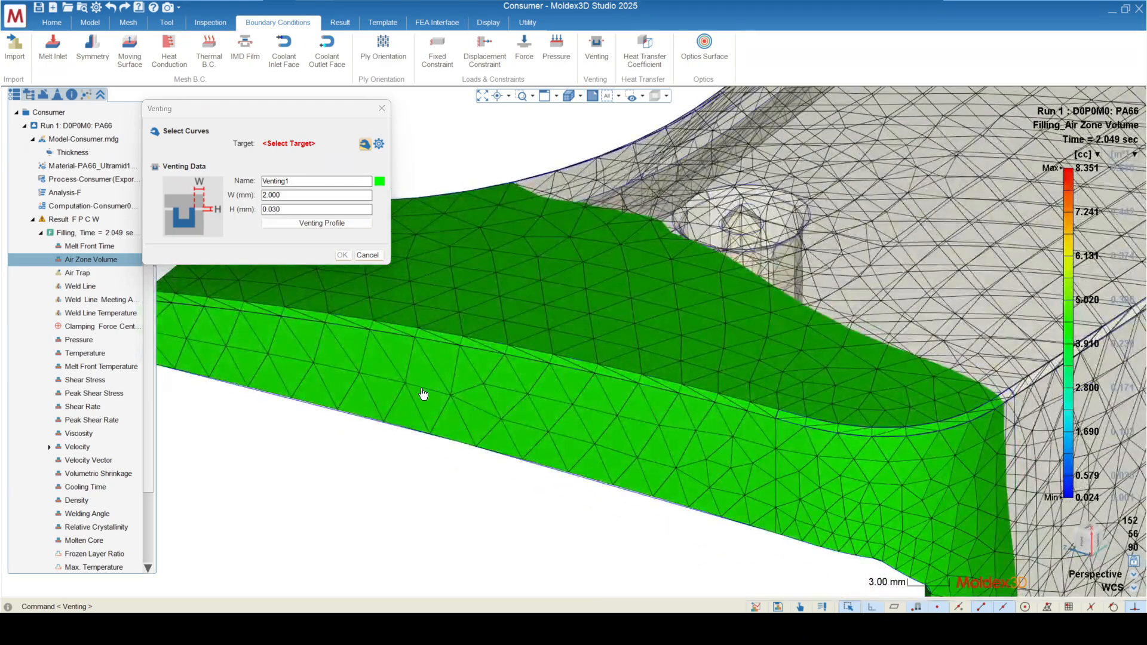
Step: Try picking a chain of connected mesh edges along the middle of the arm's end face as the venting target
left_click(423, 392)
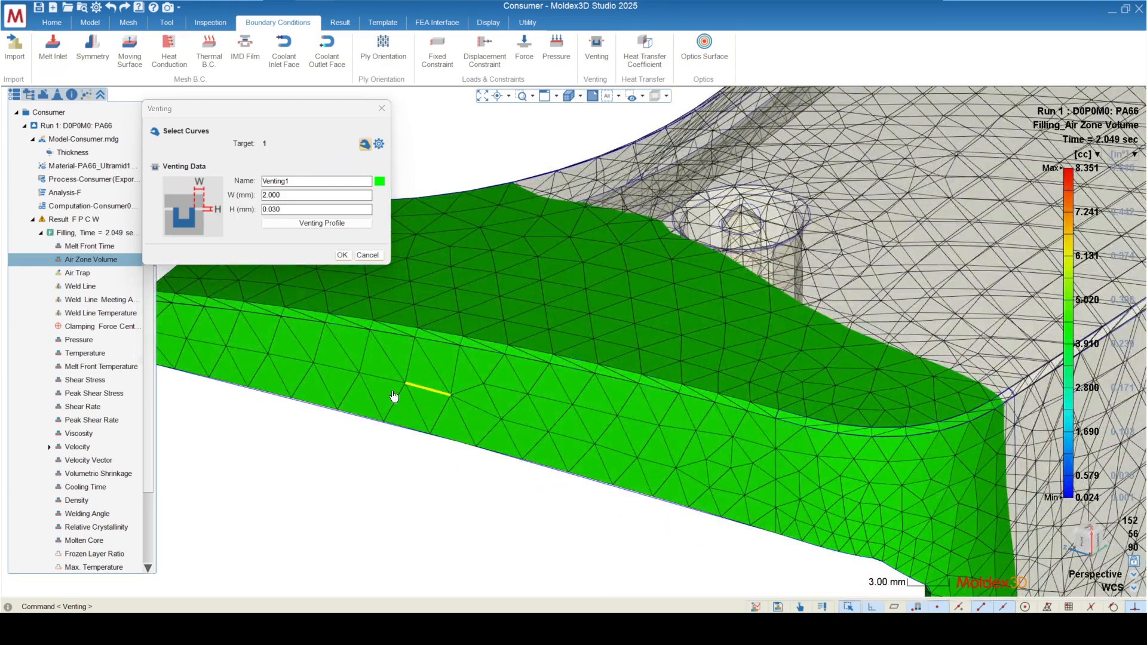
left_click(332, 368)
left_click(293, 364)
left_click(242, 354)
left_click_drag(516, 492, 371, 302)
left_click(342, 375)
left_click(279, 361)
left_click(251, 353)
left_click(386, 387)
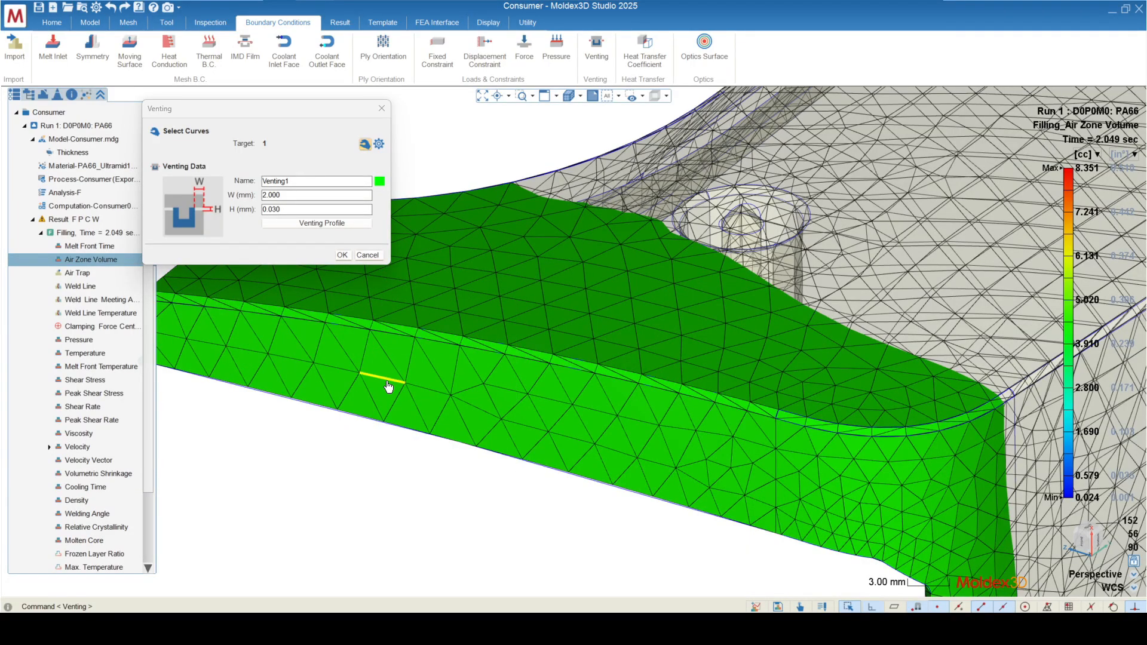
left_click(431, 397)
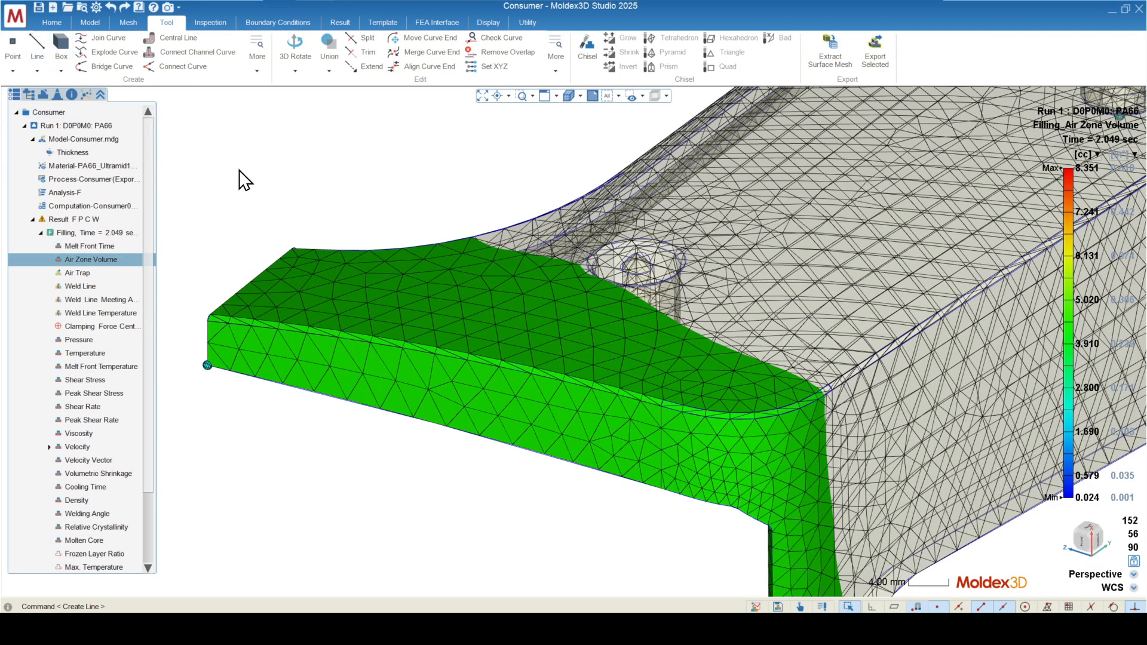
Step: Draw a straight line between two mesh nodes along the middle of the arm's end face
left_click(37, 53)
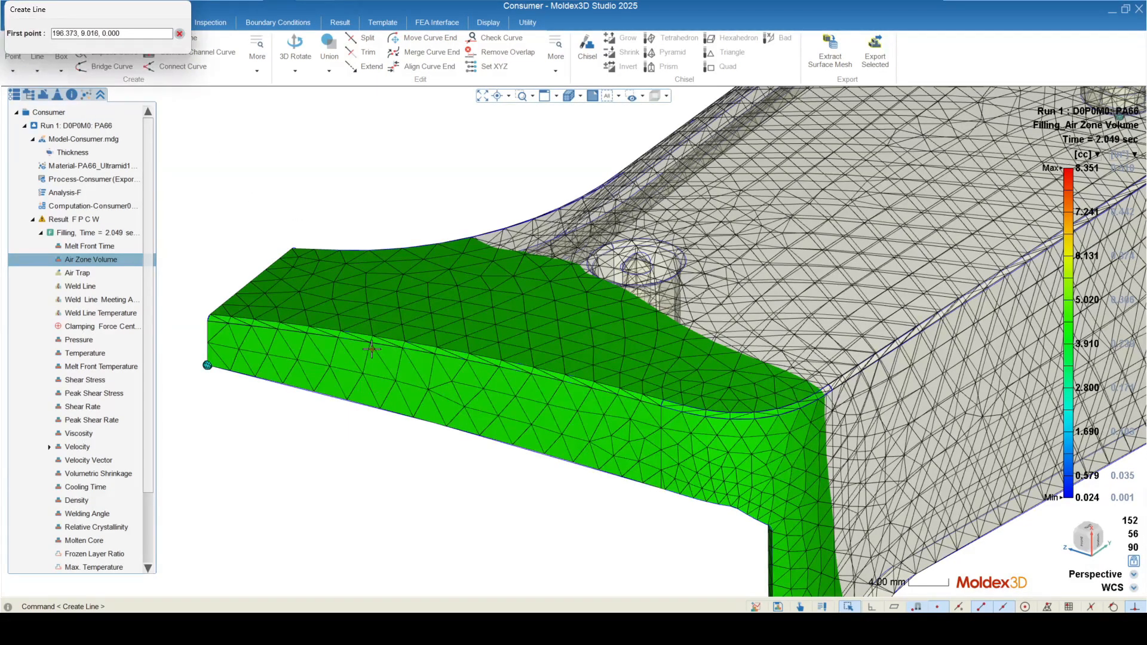
scroll(372, 348, "up", 5)
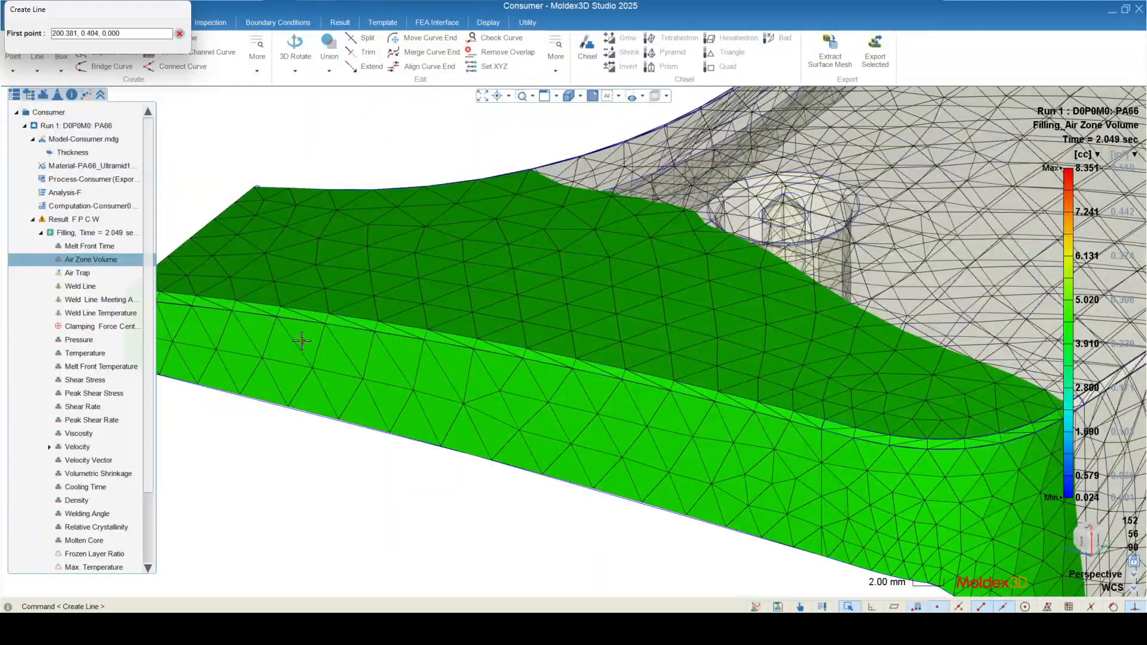
left_click(302, 341)
left_click(603, 445)
middle_click_drag(602, 445, 408, 361)
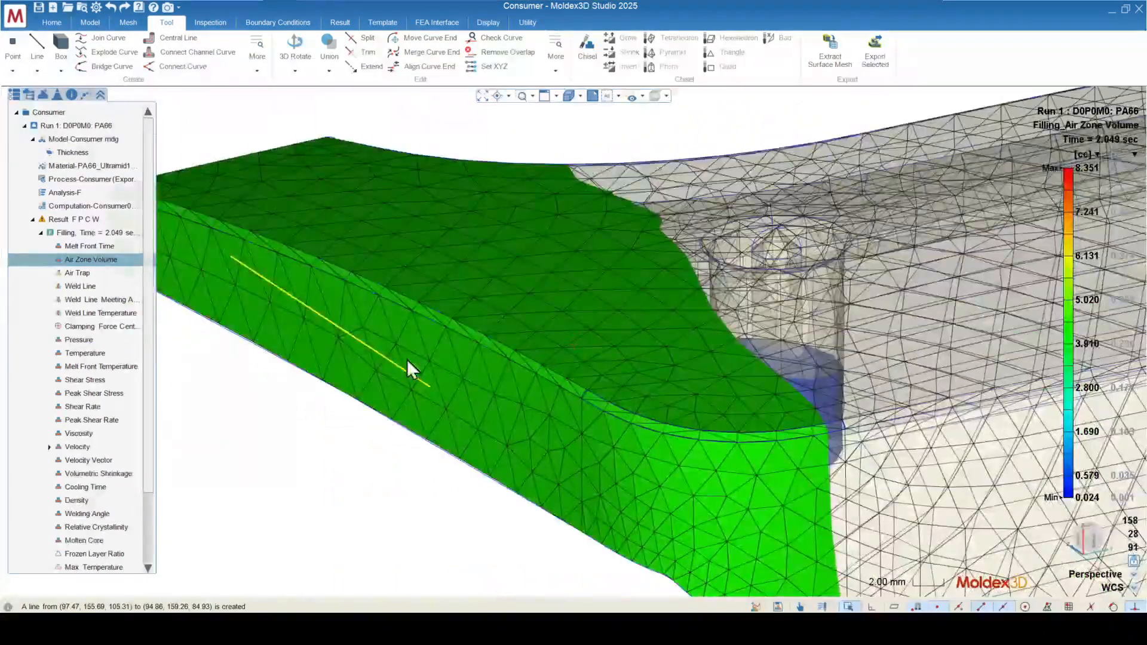
Step: Start a Venting boundary condition and select the drawn line on the arm's end face as its target
left_click(278, 22)
left_click(596, 47)
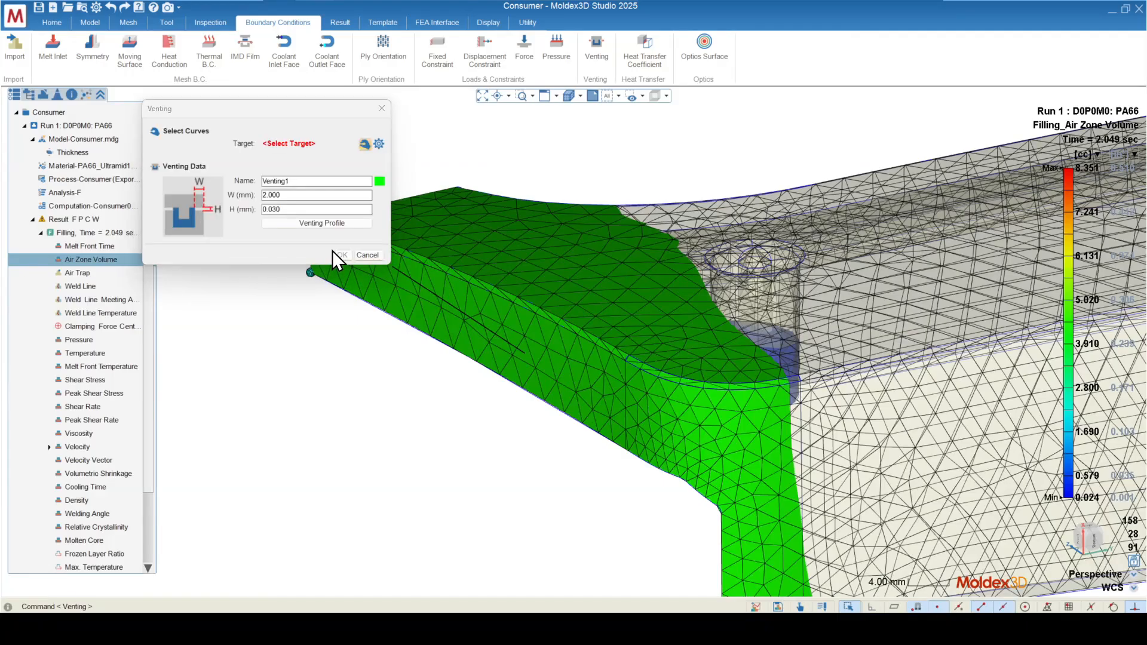
left_click(470, 313)
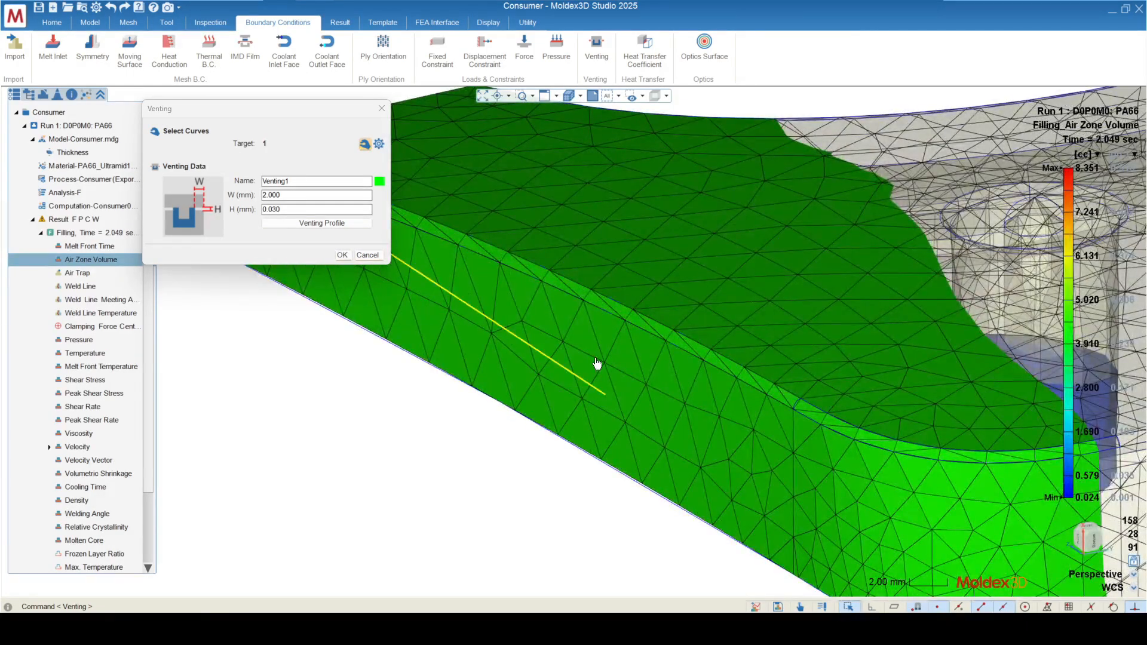
Step: Use the upper edge curve of the arm's end face as the venting target instead of the drawn line
mouse_move(506, 449)
middle_mouse_down()
mouse_move(424, 409)
mouse_move(500, 445)
middle_mouse_up()
scroll(371, 380, "down", 5)
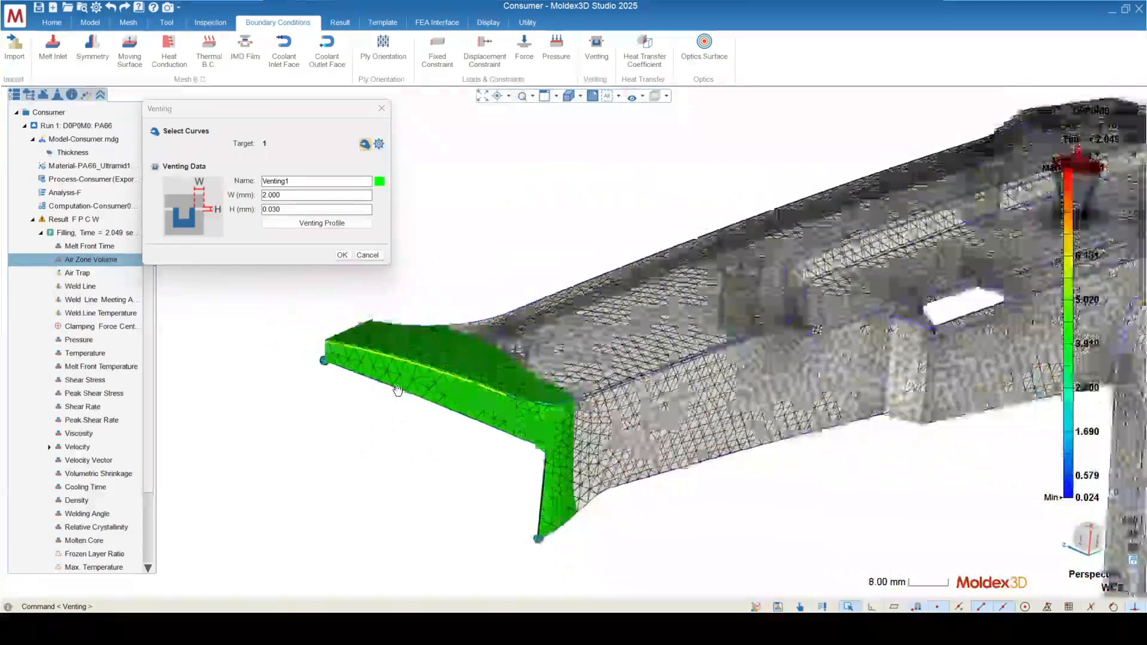
middle_click_drag(397, 389, 465, 445)
scroll(259, 330, "down", 5)
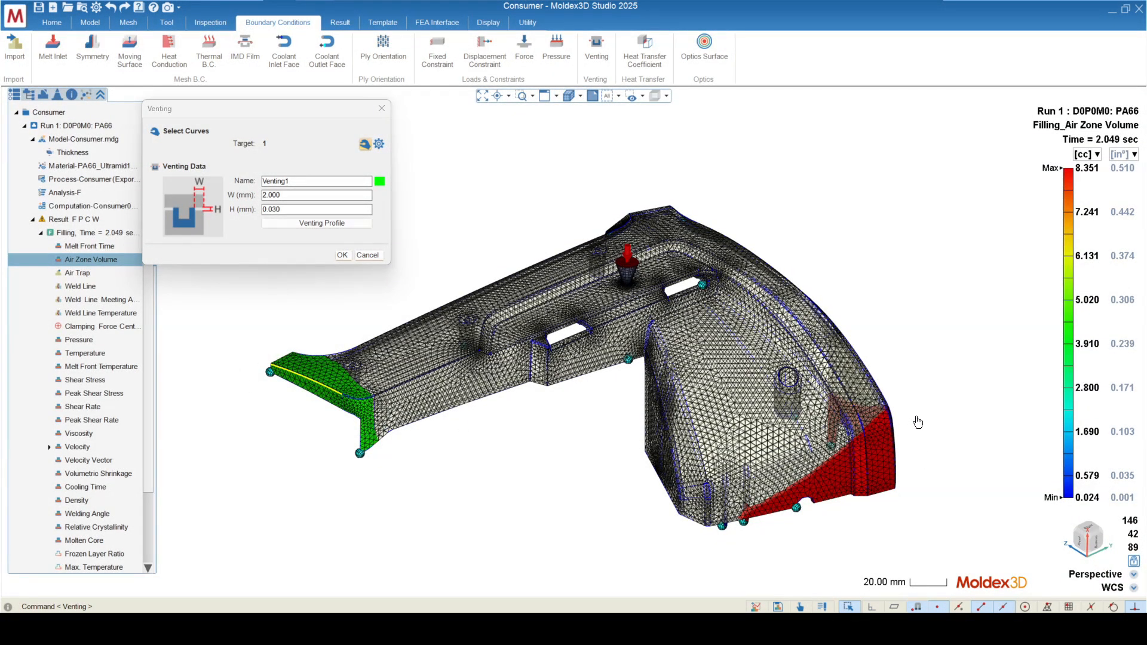
Step: Examine the selected vent edge and both air zones from several angles alongside the venting width and height settings
scroll(459, 496, "up", 3)
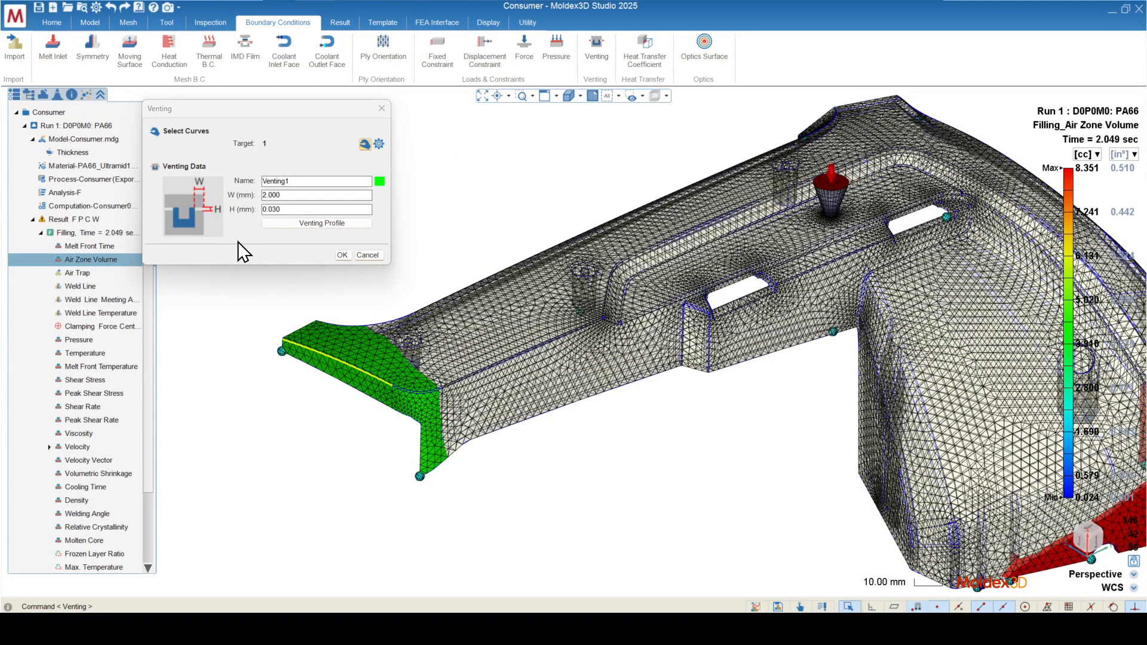
scroll(182, 330, "down", 3)
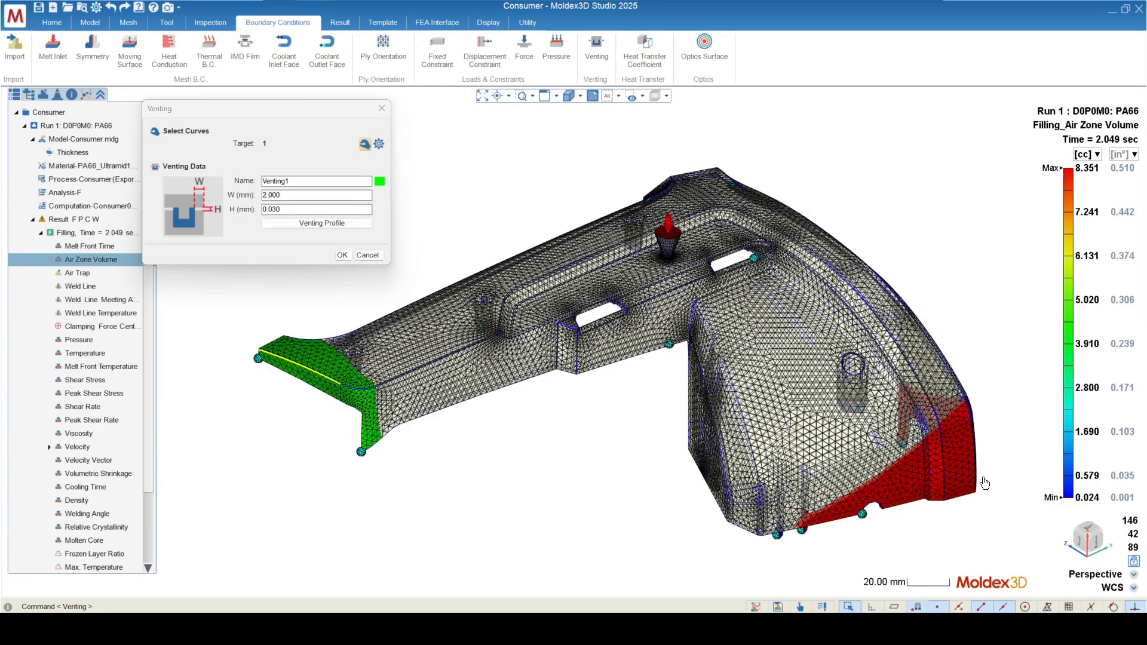
middle_click_drag(985, 483, 483, 395)
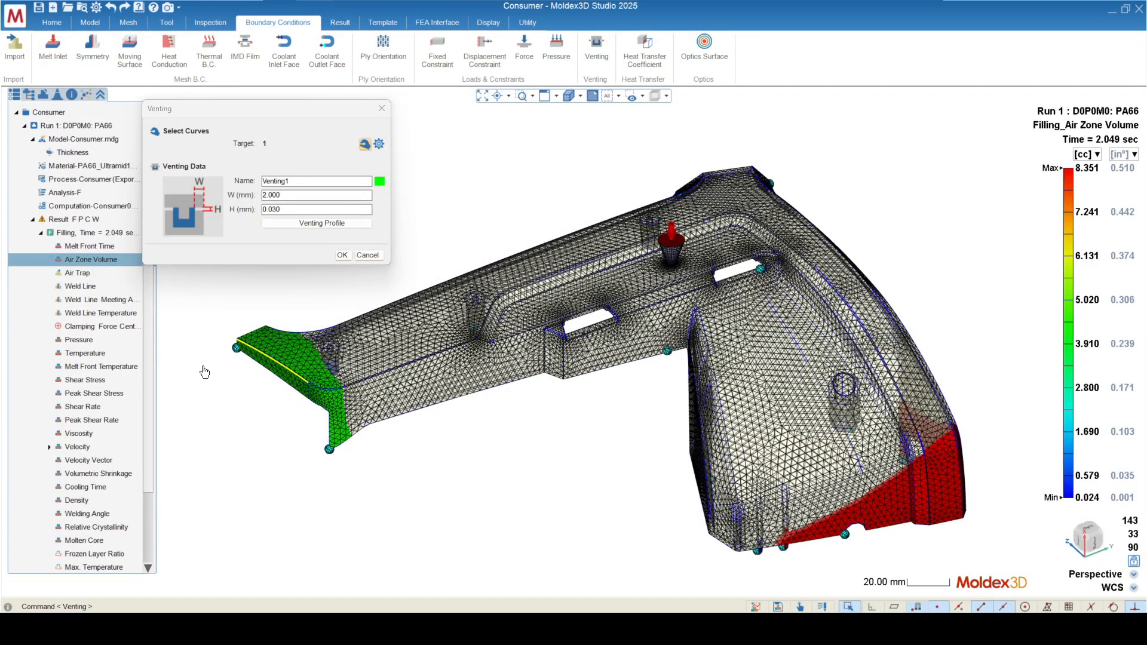
scroll(206, 369, "up", 5)
scroll(295, 328, "up", 4)
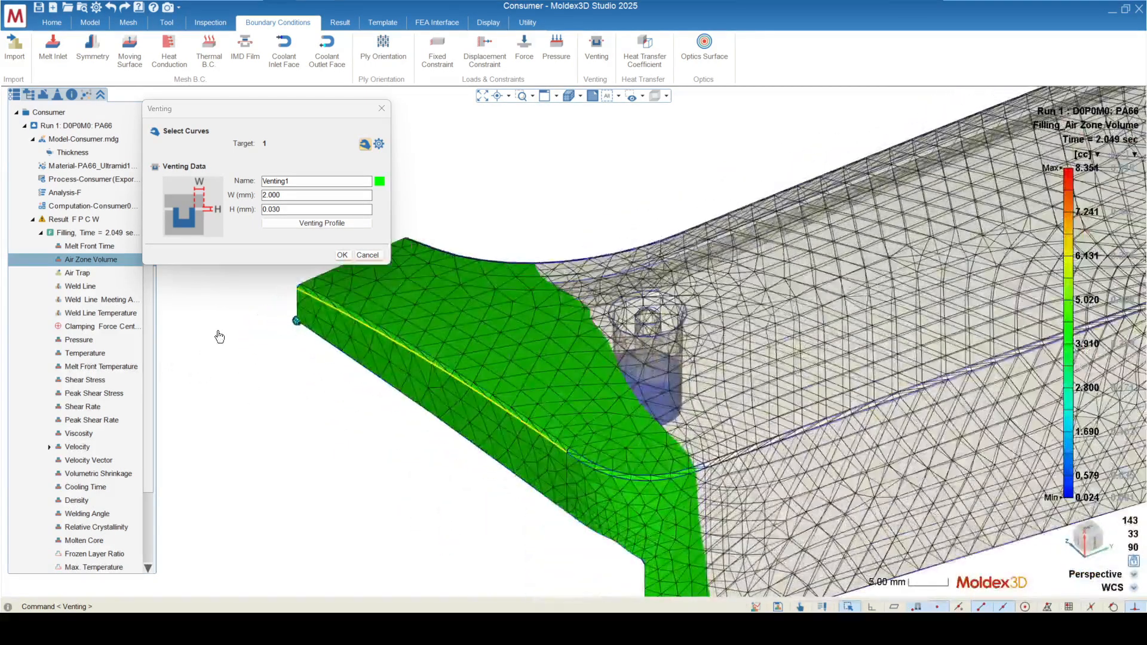
mouse_move(389, 524)
middle_mouse_down()
mouse_move(554, 533)
mouse_move(406, 542)
middle_mouse_up()
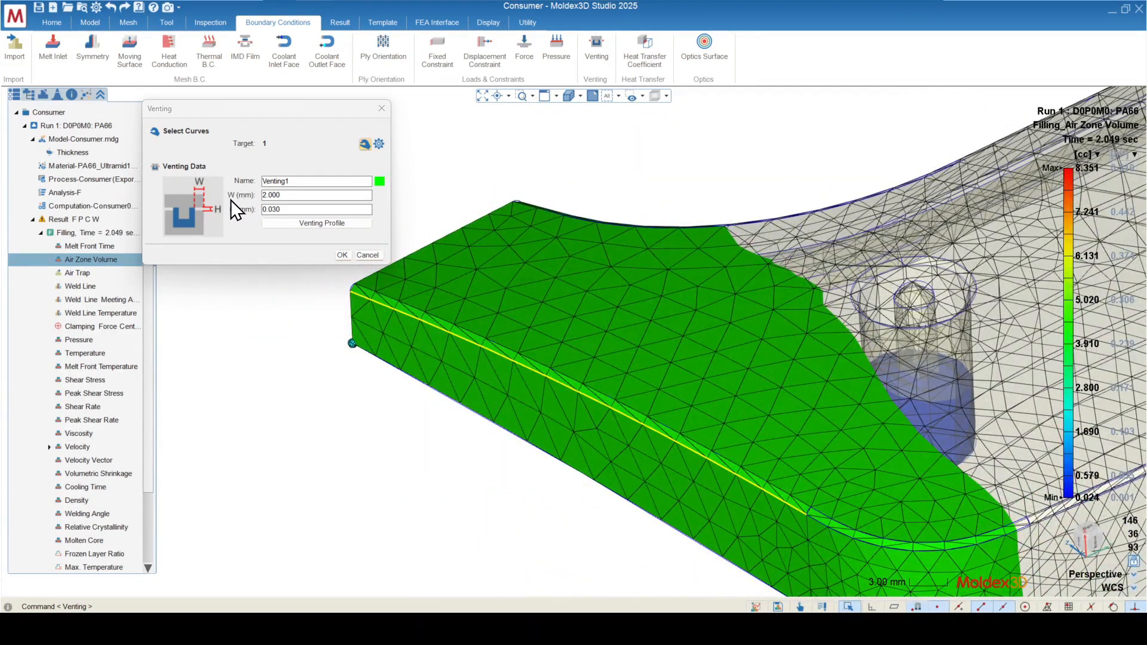
scroll(647, 384, "down", 3)
middle_click_drag(673, 434, 397, 351)
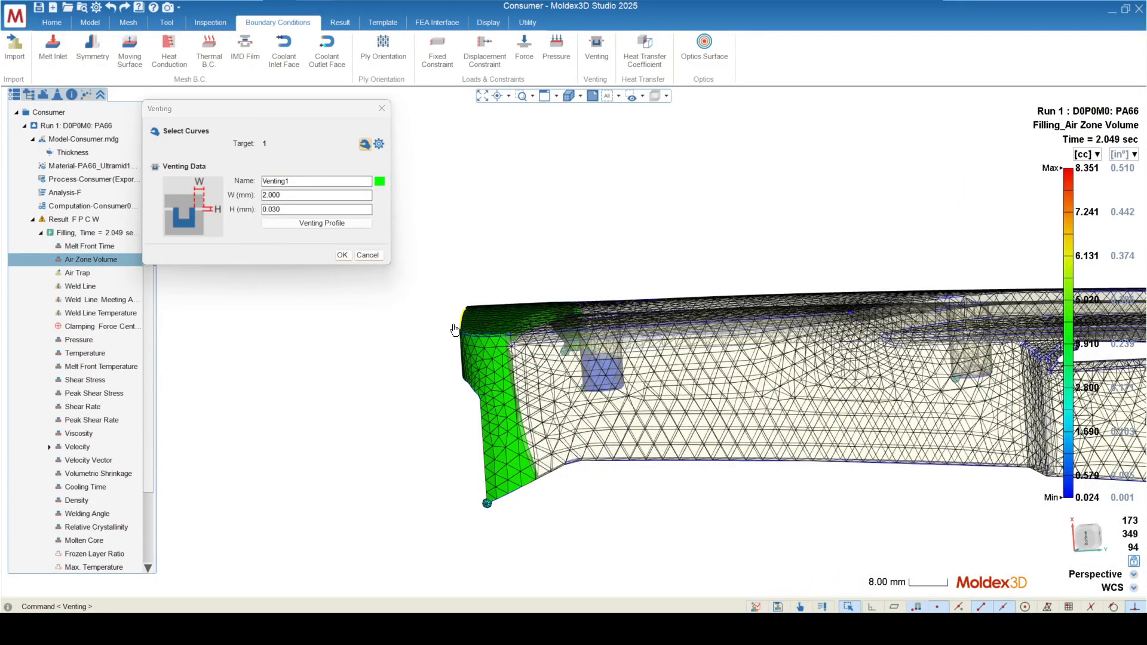
scroll(468, 330, "down", 2)
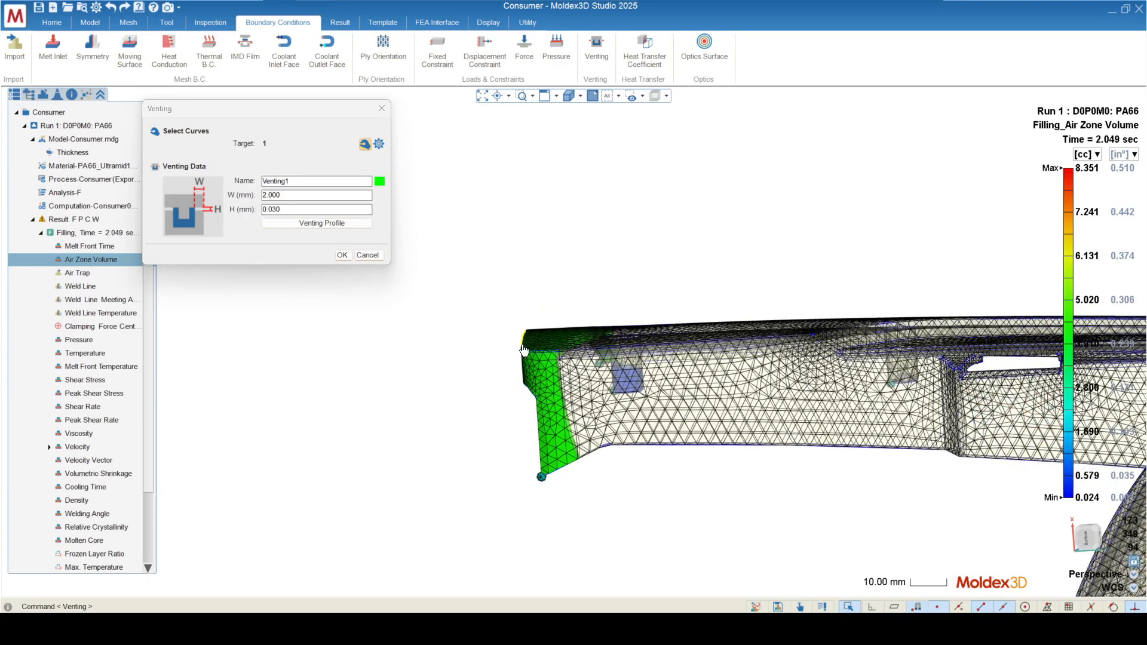
scroll(584, 353, "up", 3)
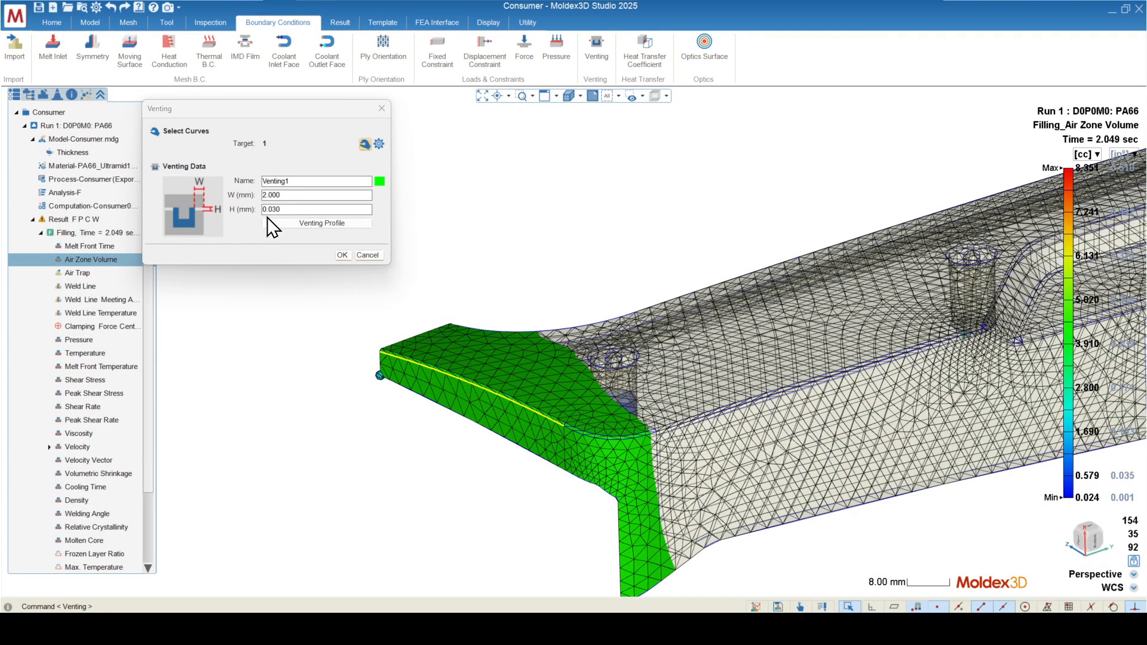
Step: Open the Venting Profile to review its air pressure over time, and close the venting setup
left_click(302, 225)
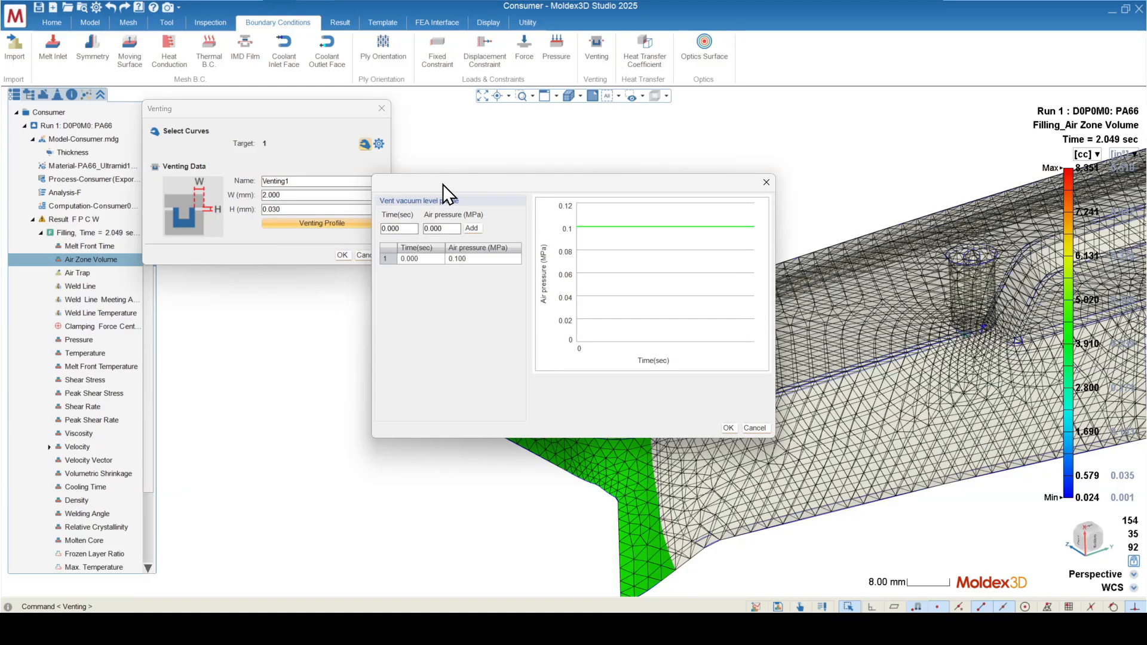
left_click_drag(443, 184, 325, 61)
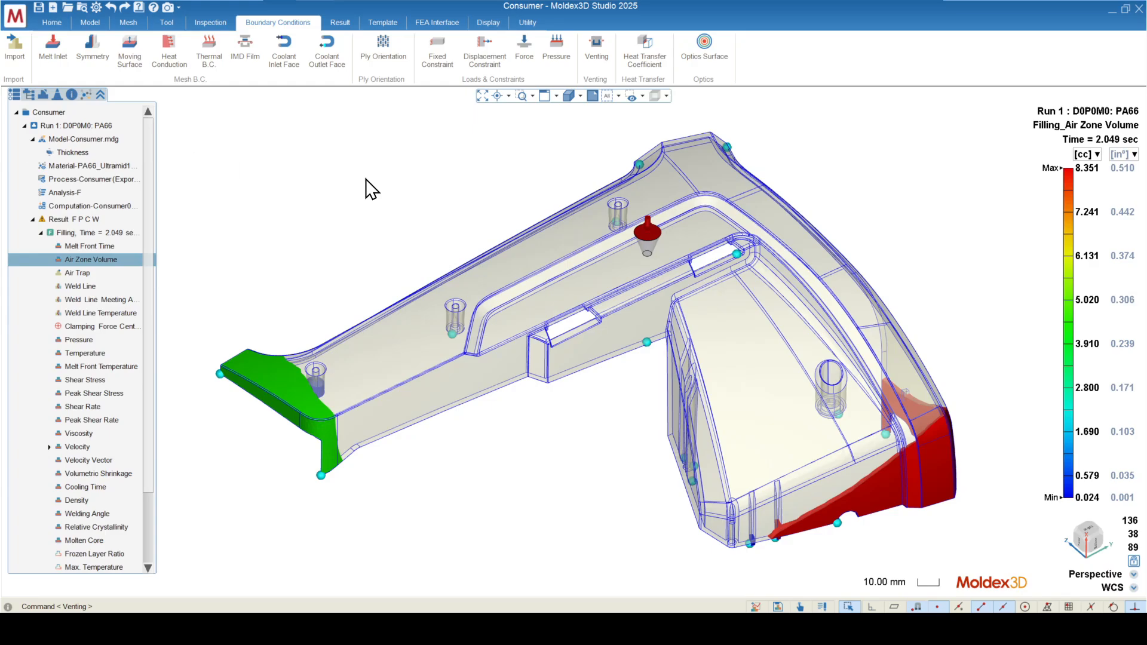
mouse_move(567, 337)
middle_mouse_down()
mouse_move(583, 371)
mouse_move(635, 410)
middle_mouse_up()
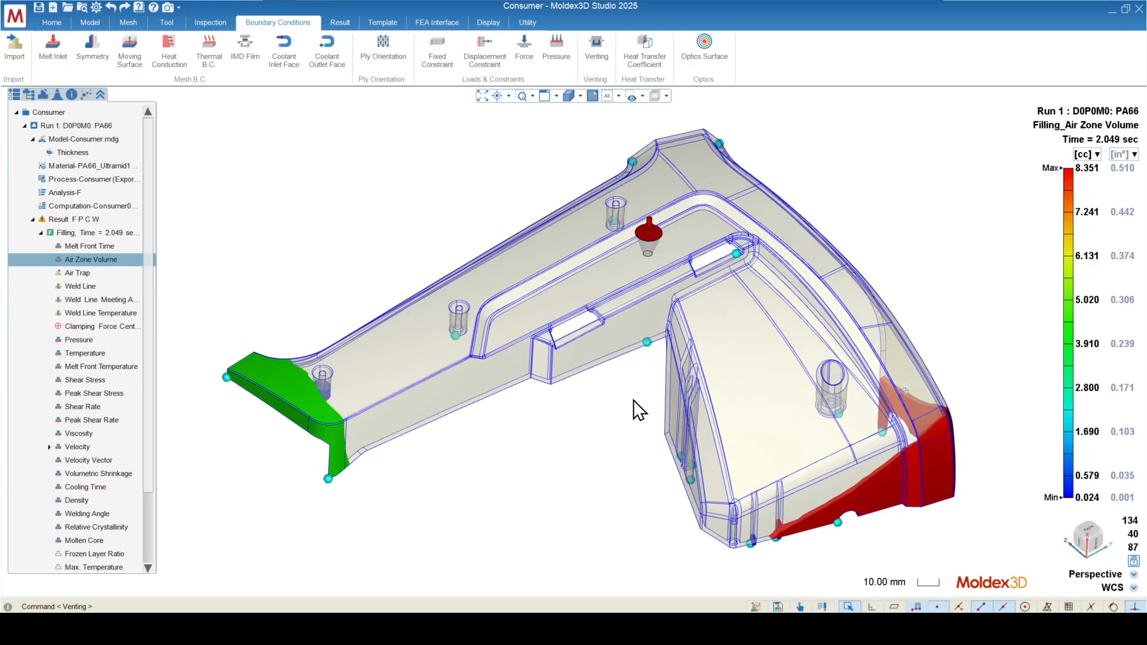